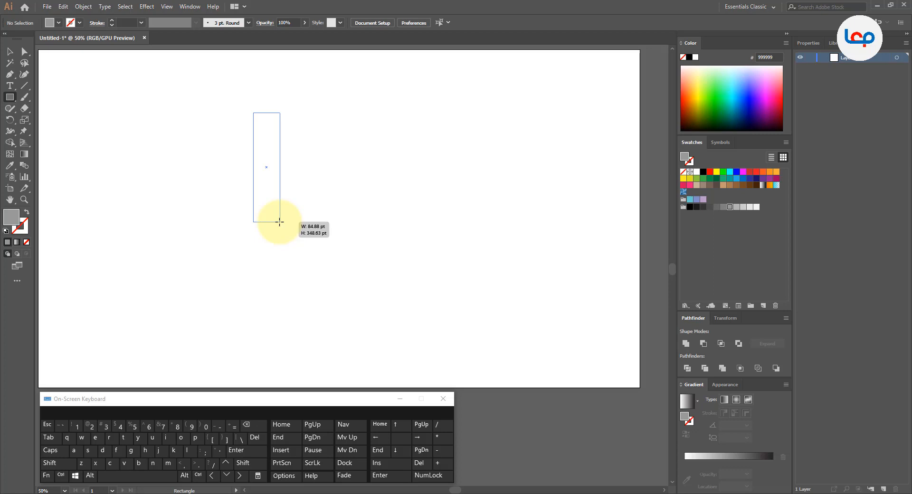
- Draw a tall, narrow grey rectangle about 85 pt wide and stretch it to about 373 pt high
left_click_drag(280, 222, 280, 222)
left_click(10, 50)
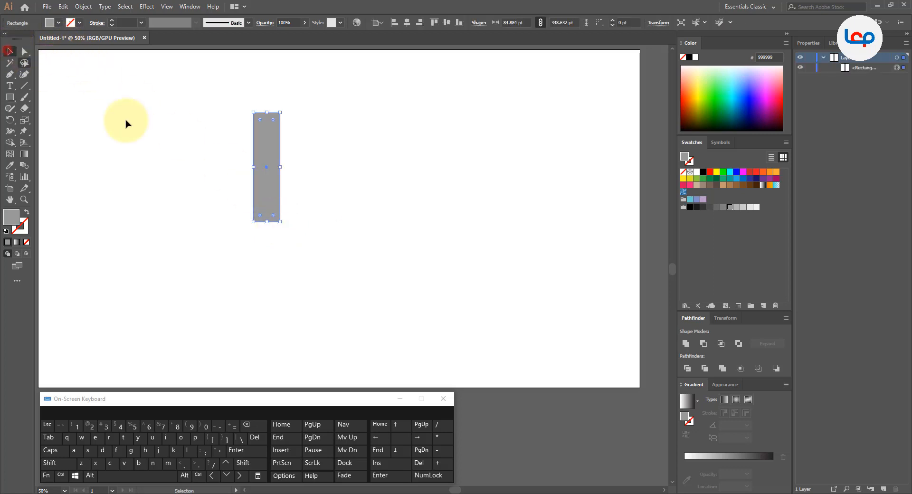
left_click(156, 141)
left_click_drag(256, 160, 283, 165)
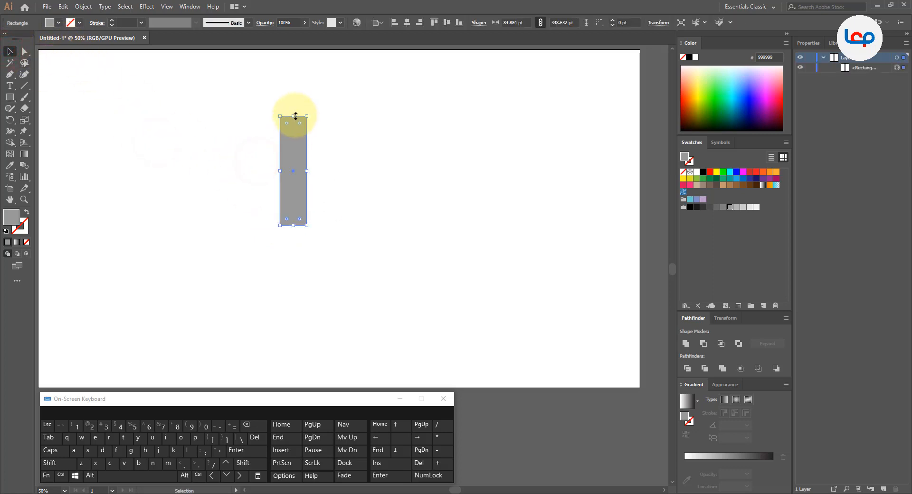
left_click_drag(296, 116, 306, 105)
- Undo the rectangle's slight rotation and move it horizontally to the right part of the artboard
left_click(338, 138)
left_click(292, 147)
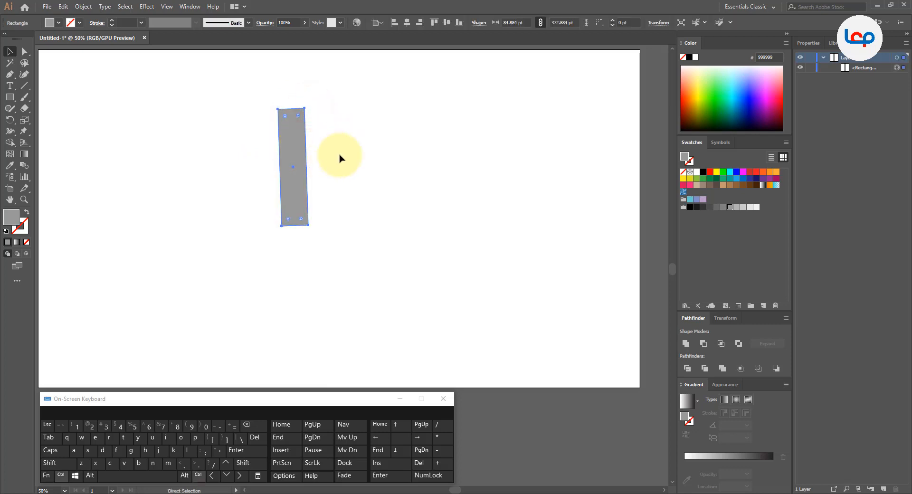
key("ctrl+z")
left_click_drag(293, 169, 480, 170)
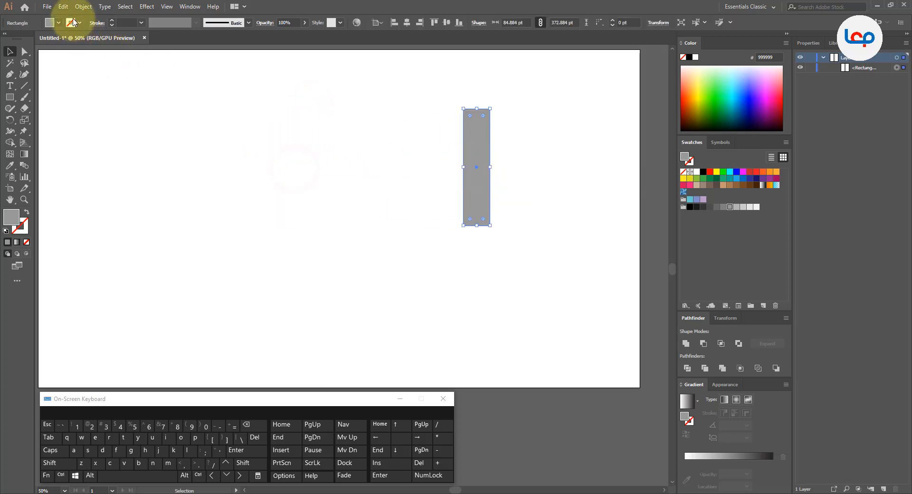
- Paste a copy of the rectangle in front, placed to its left, and rotate that copy 30° counterclockwise
left_click(63, 7)
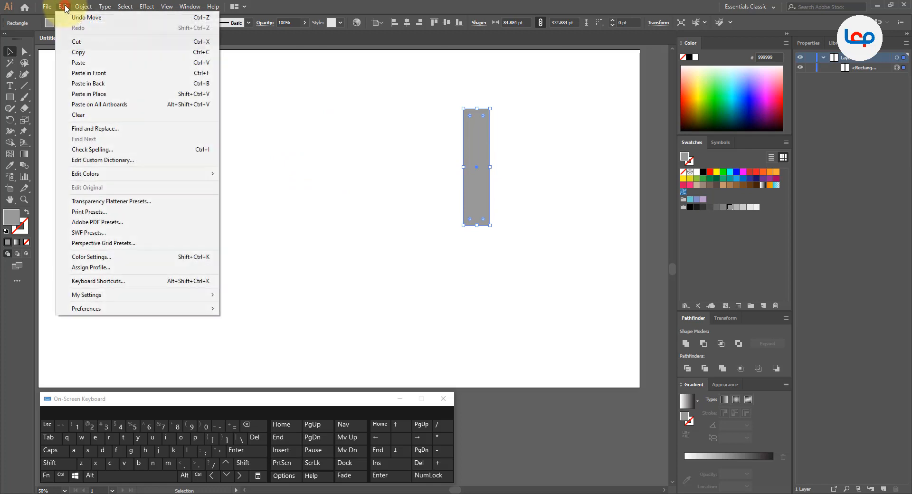
left_click(73, 52)
left_click(63, 7)
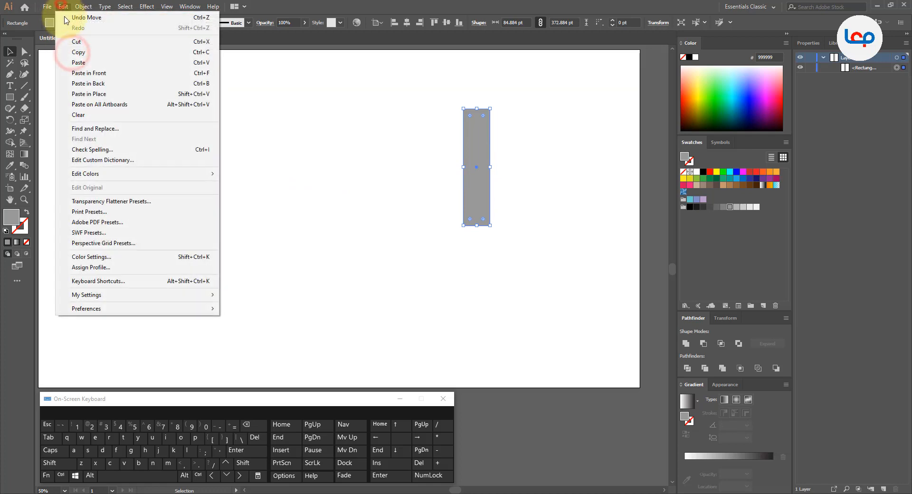
left_click(87, 73)
left_click_drag(484, 163, 353, 164)
left_click_drag(359, 104, 320, 107)
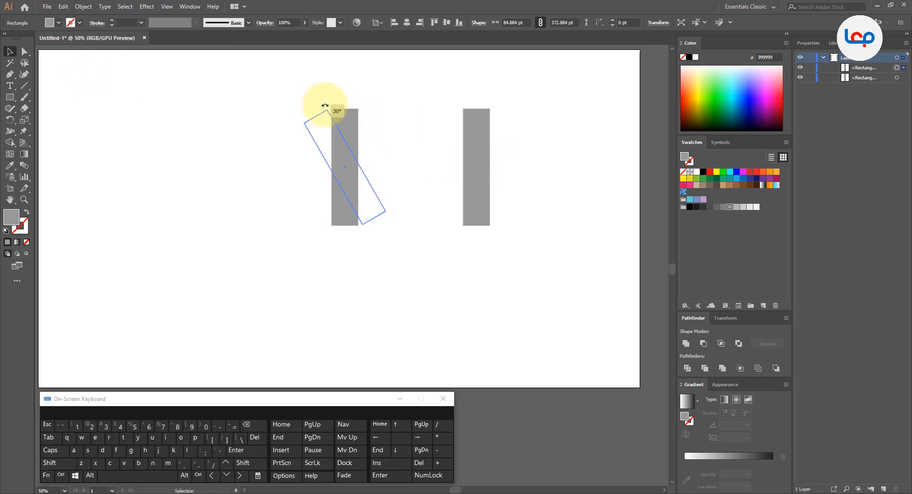
left_click_drag(324, 106, 324, 106)
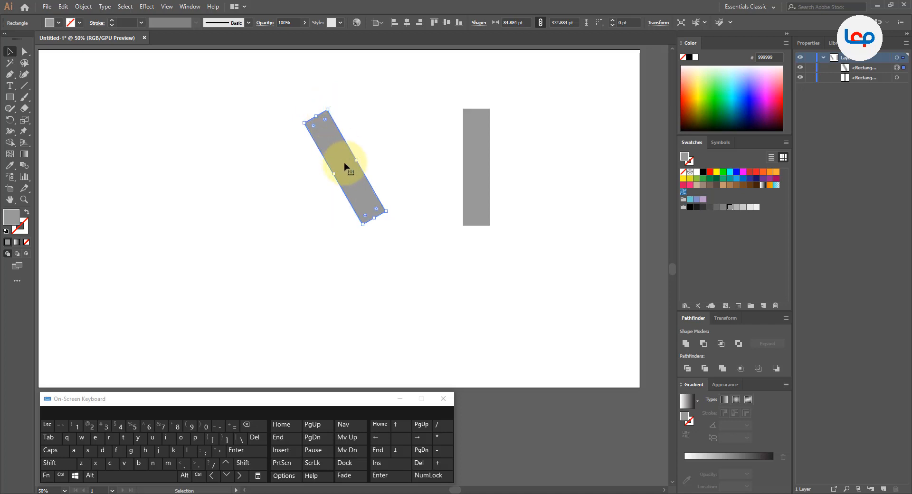
- Create a copy of the tilted bar reflected across the horizontal axis and shift it slightly right so the two bars cross
right_click(345, 166)
mouse_move(399, 302)
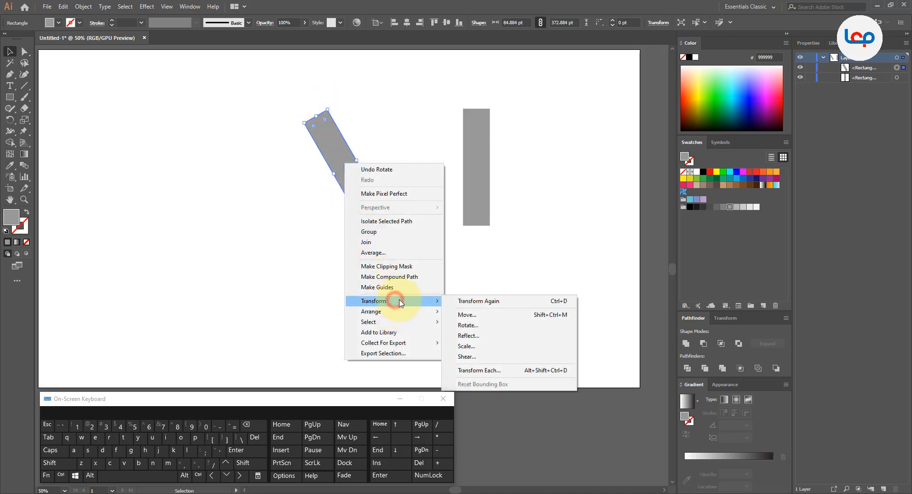
left_click(471, 335)
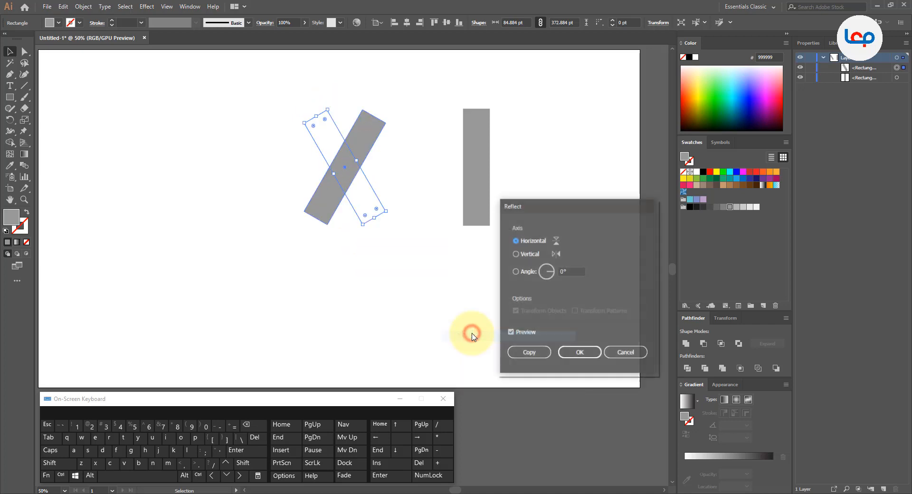
left_click(531, 352)
left_click(530, 352)
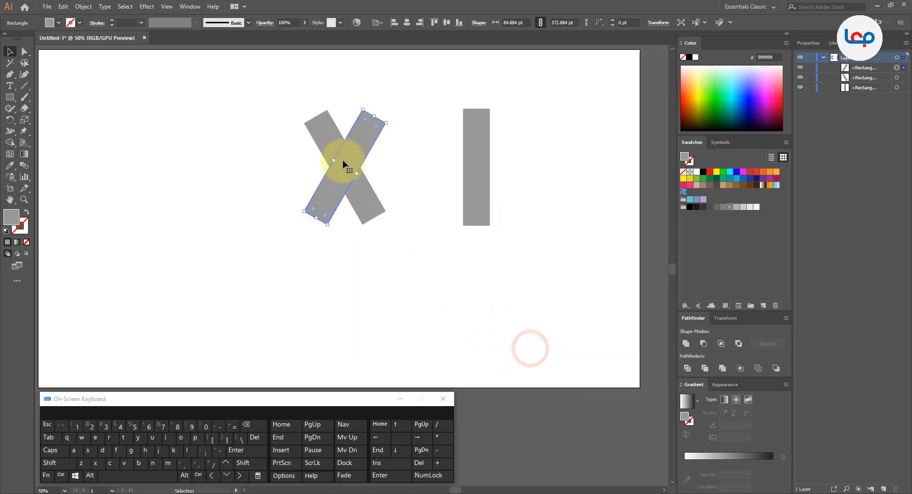
left_click_drag(354, 154, 370, 154)
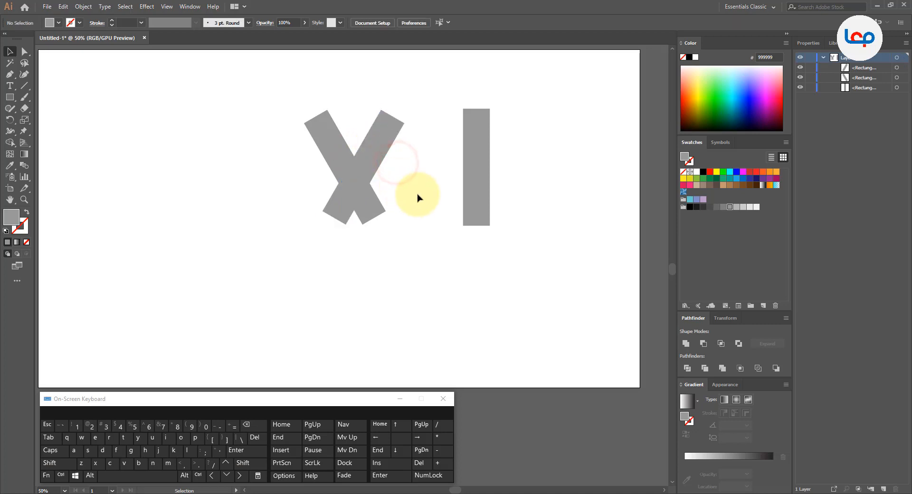
- Use Shape Builder to remove both bar ends below the crossing and merge the overlap into one arm, leaving a pointed V
left_click_drag(415, 181, 342, 197)
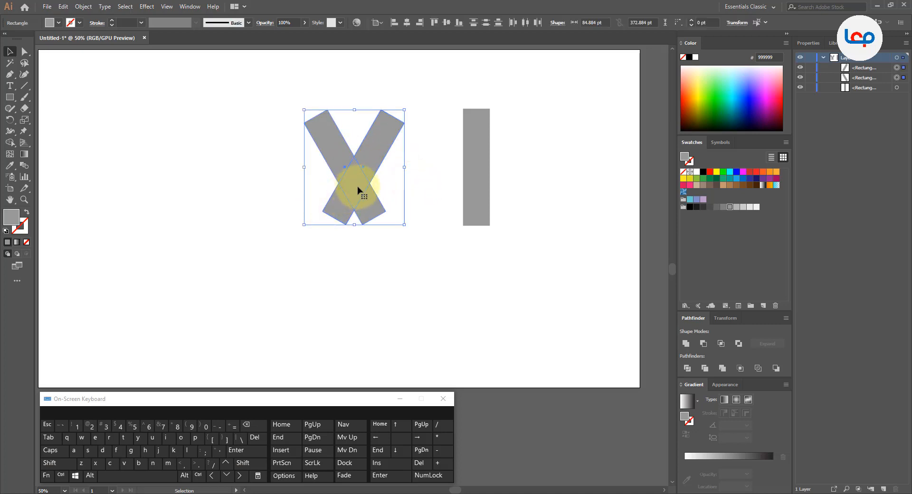
left_click(10, 142)
left_click(341, 210, "alt")
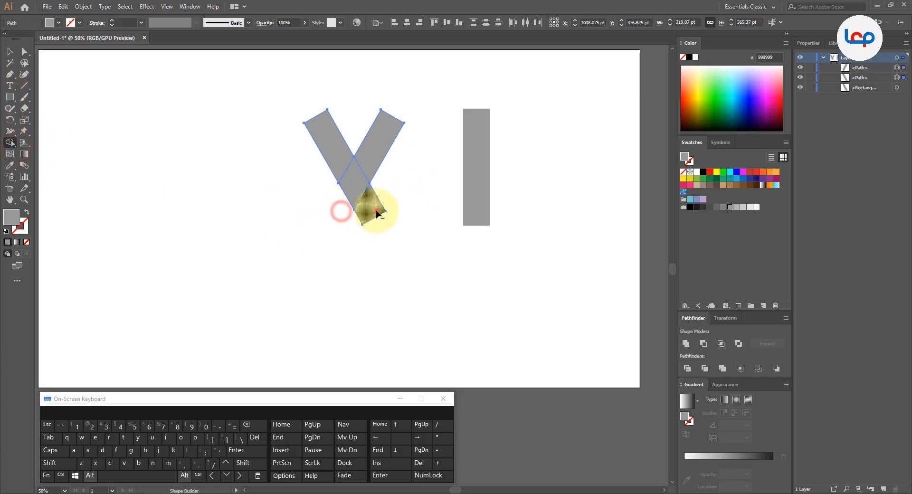
left_click(376, 210, "alt")
left_click_drag(363, 163, 358, 189)
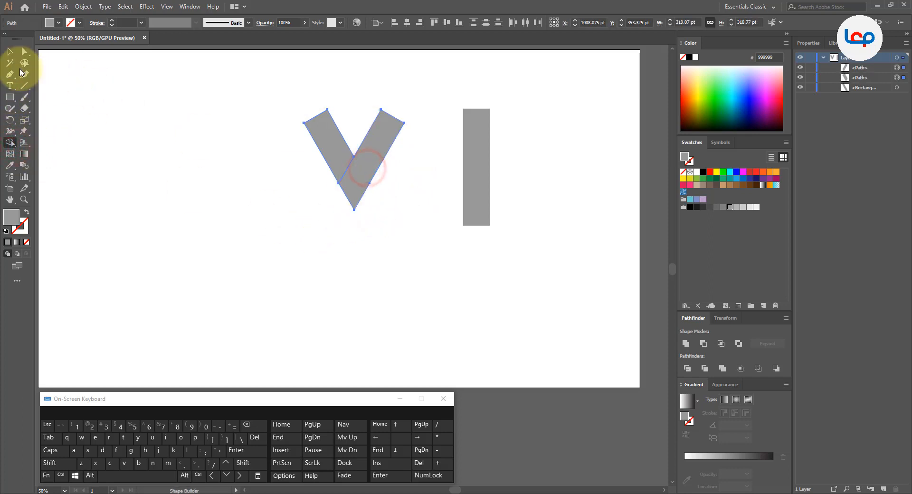
left_click(10, 52)
left_click(193, 167)
- Move the upright rectangle farther right and slightly up, away from the V
scroll(381, 163, "down", 4)
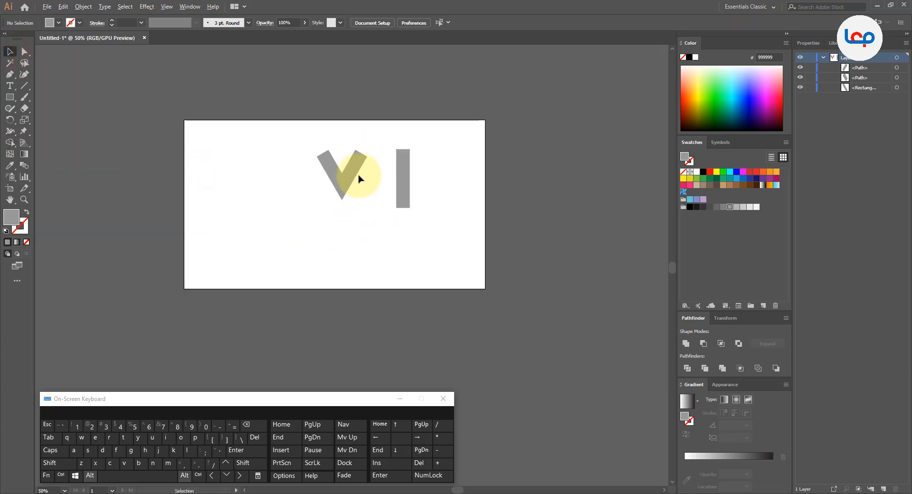
scroll(358, 177, "up", 3)
left_click(400, 190)
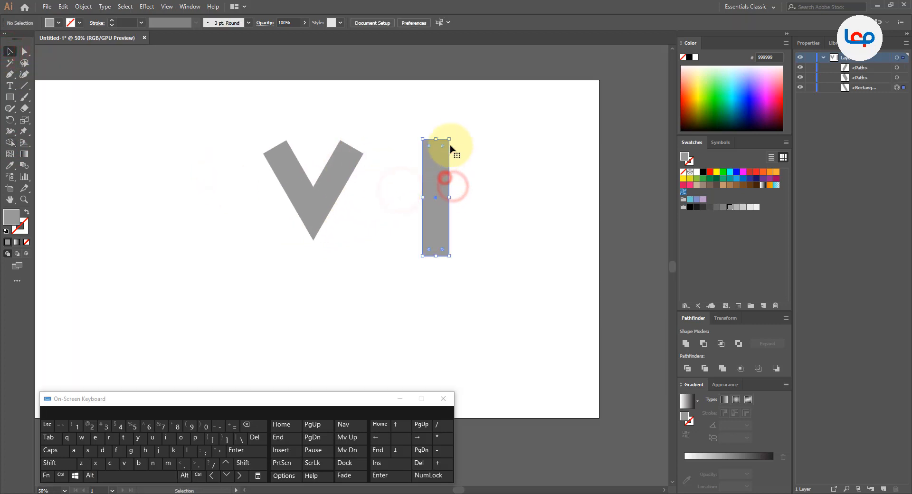
left_click_drag(438, 172, 480, 163)
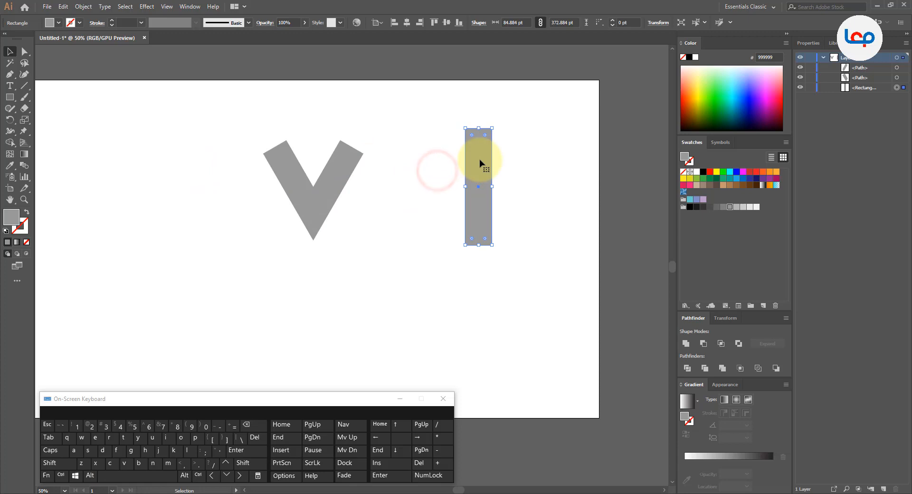
- Paste a copy of the upright rectangle in front and tilt it parallel to the V's left arm, with its top corner at the right arm's outer corner
left_click(63, 6)
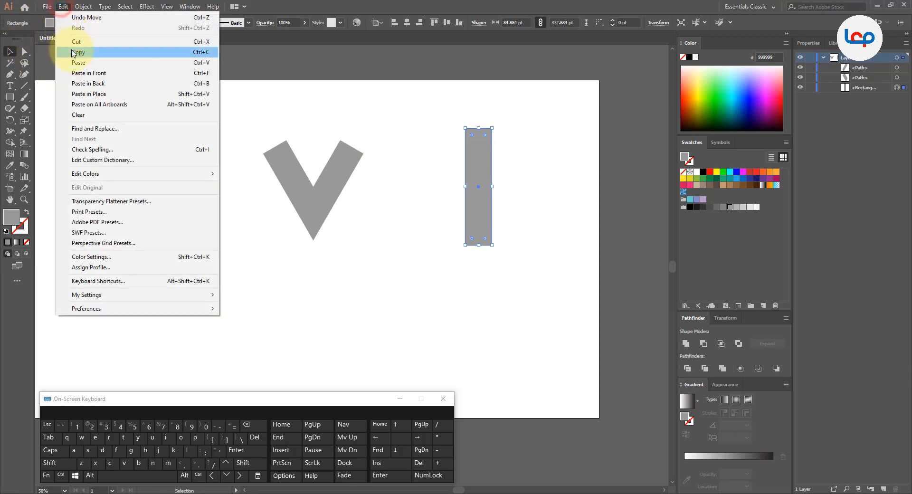
left_click(75, 52)
left_click(63, 6)
left_click(80, 72)
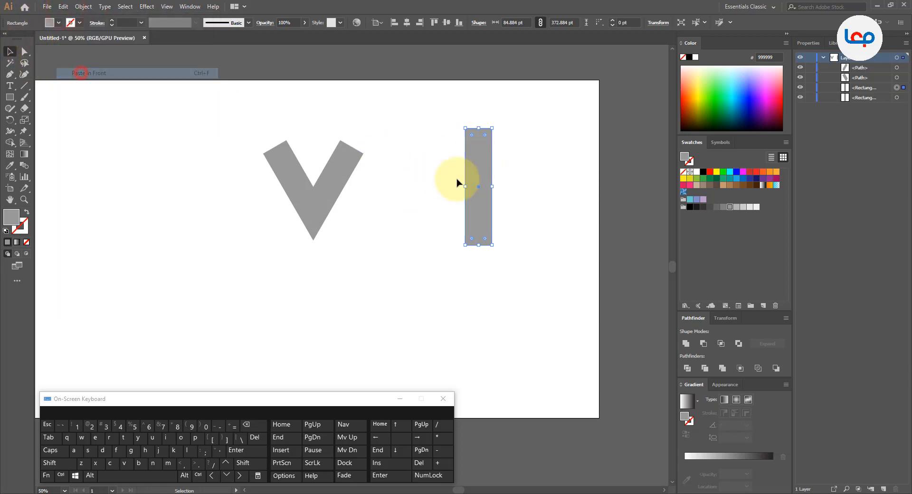
left_click_drag(474, 179, 391, 187)
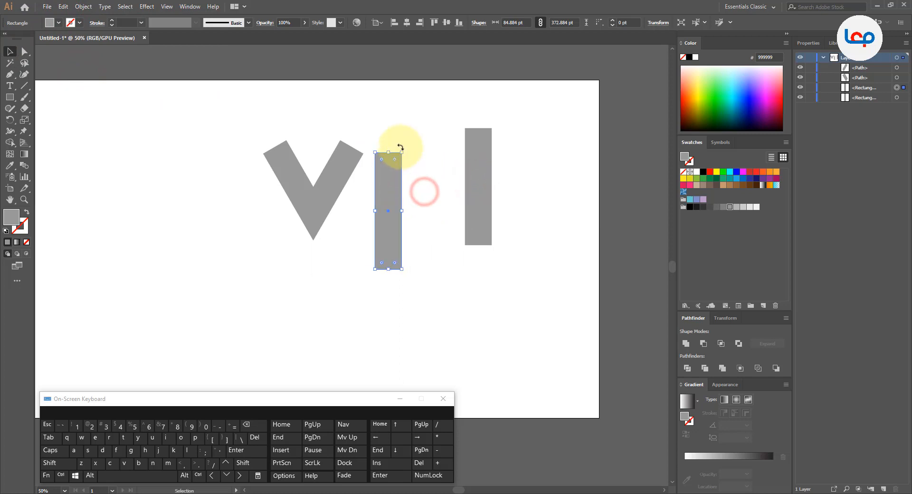
left_click_drag(394, 147, 369, 144)
left_click_drag(378, 198, 371, 199)
- Fill the new slanted bar with the darker grey swatch 808080 and inspect its corner joint with the V
left_click(721, 208)
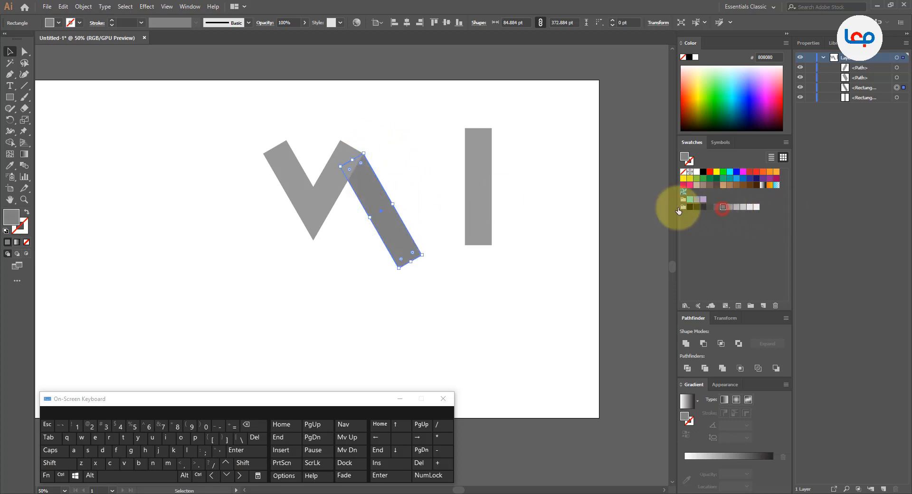
scroll(353, 150, "up", 4)
scroll(383, 172, "up", 4)
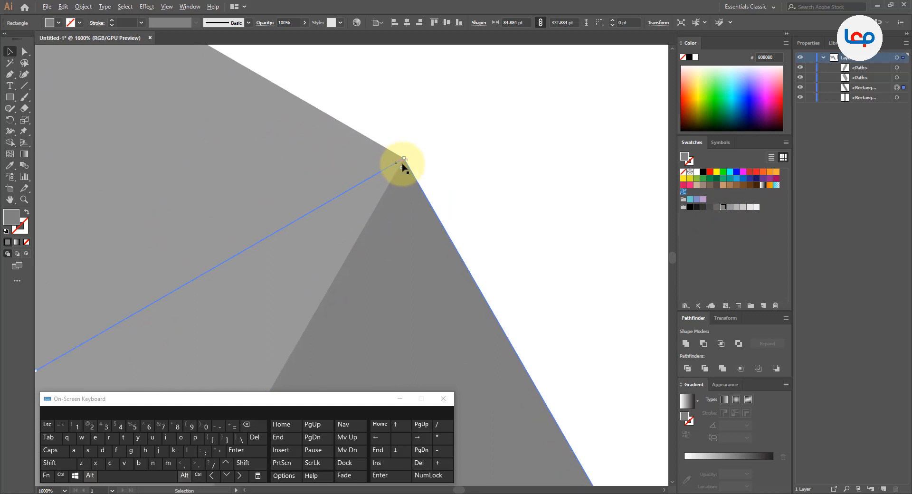
left_click(435, 145)
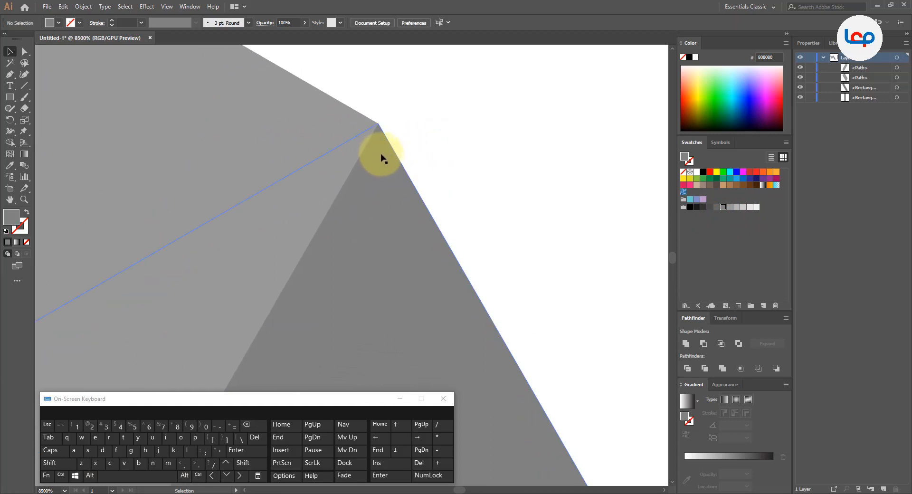
scroll(394, 141, "down", 12)
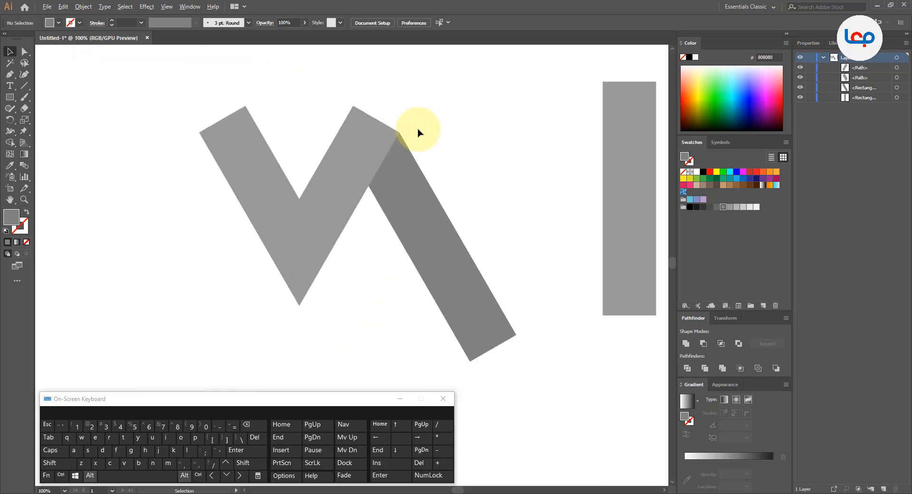
- Reflect a copy of the dark slanted bar across the horizontal axis and move it about 426 pt straight left to the V's left arm
left_click(422, 194)
scroll(371, 131, "down", 1)
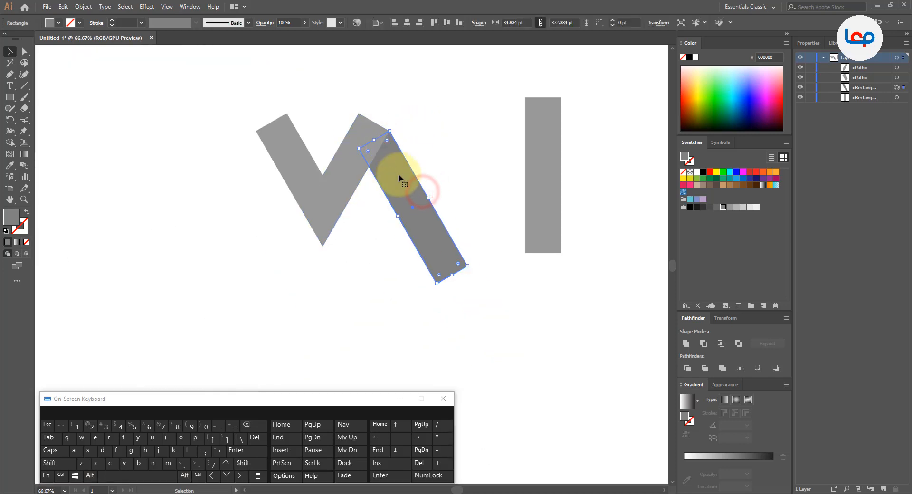
right_click(399, 175)
left_click(452, 312)
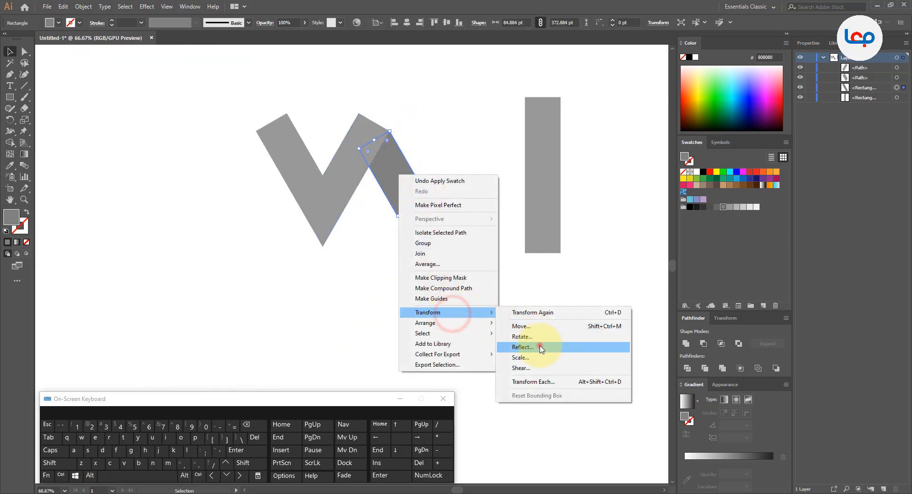
left_click(540, 347)
left_click(524, 349)
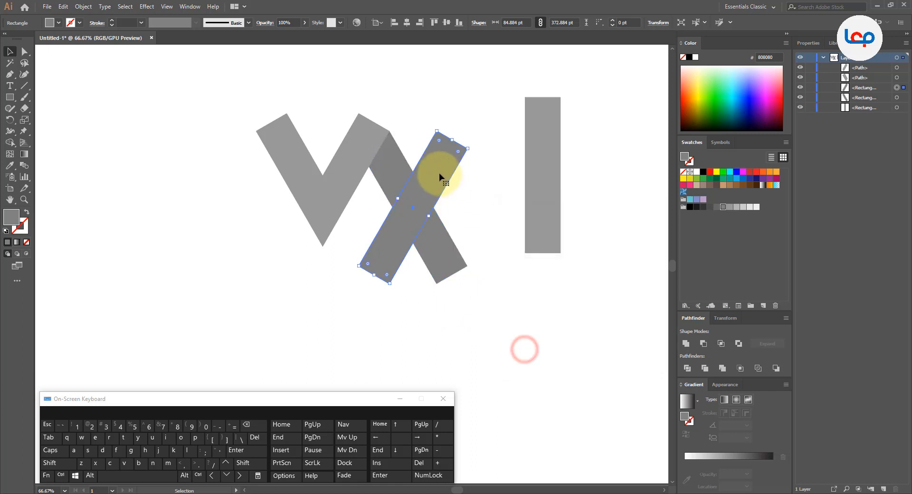
left_click_drag(439, 177, 261, 146)
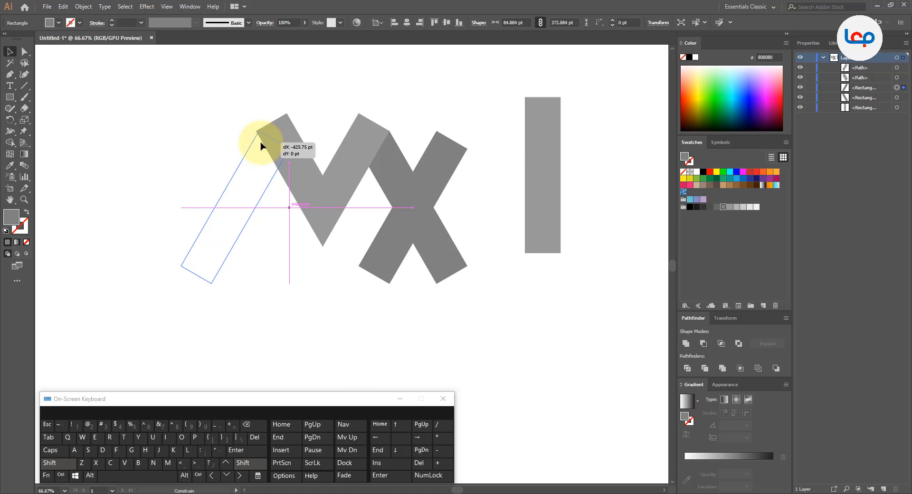
left_click_drag(260, 145, 260, 145)
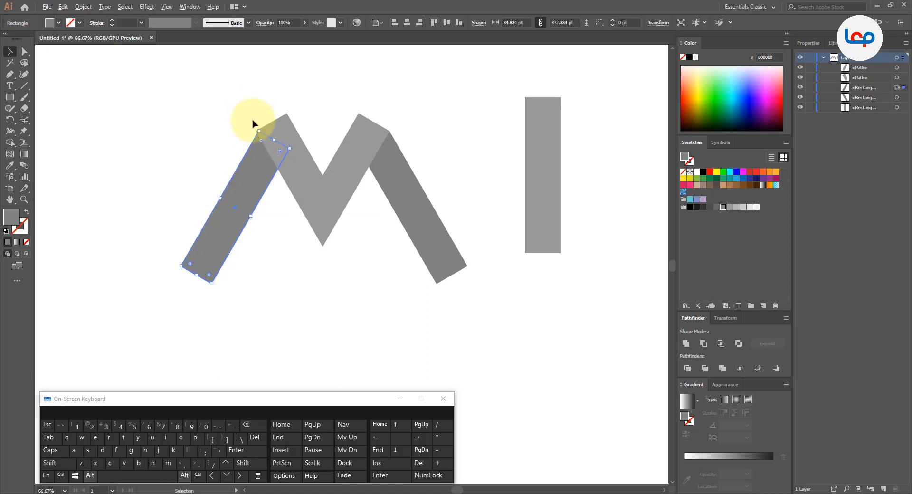
- Move the left dark bar so its top corner meets the outer corner of the V's left arm
scroll(261, 144, "up", 7)
left_click_drag(245, 283, 199, 269)
scroll(219, 145, "up", 2)
scroll(220, 143, "up", 3)
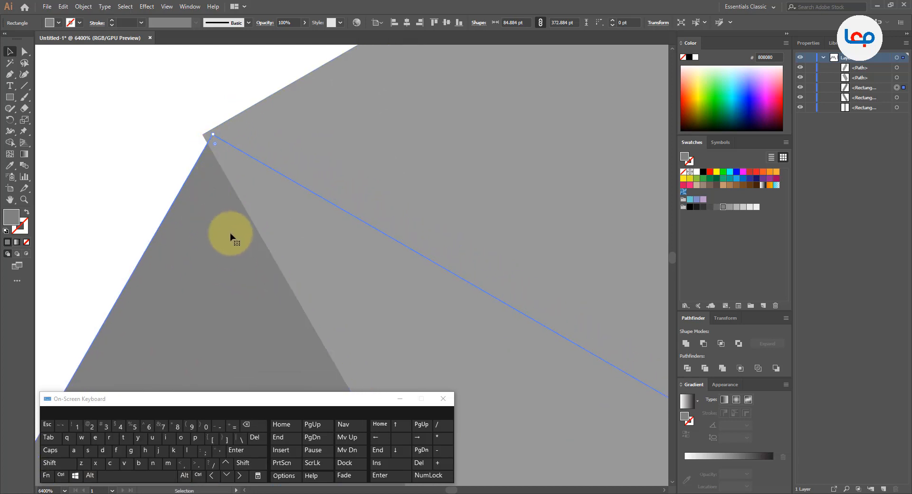
left_click_drag(230, 238, 221, 233)
scroll(205, 139, "up", 1)
scroll(205, 139, "up", 1)
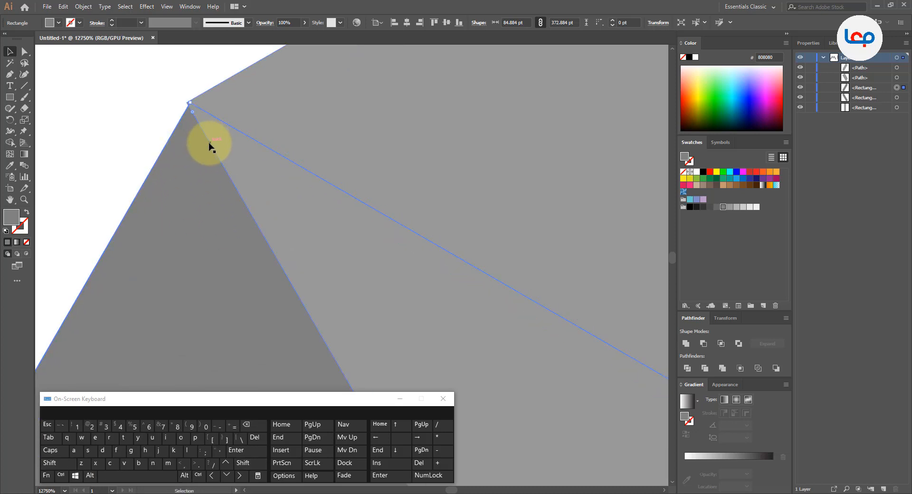
left_click_drag(213, 133, 271, 249)
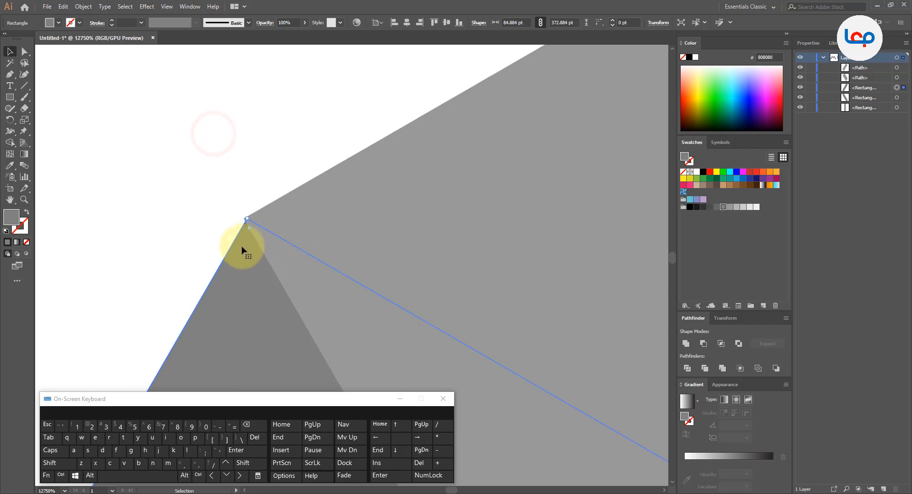
- Refine the left dark bar's position at very high magnification until its top corner snaps exactly onto the V's outer corner
scroll(241, 240, "up", 2)
scroll(470, 262, "up", 1)
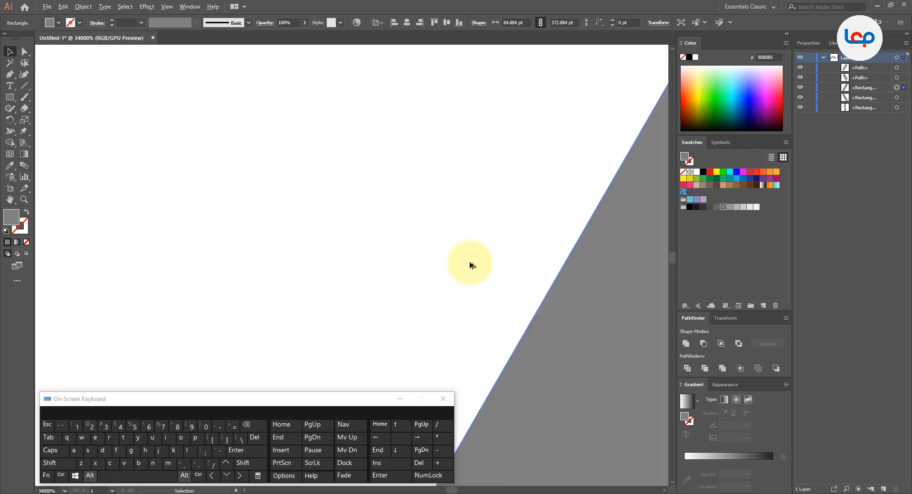
left_click_drag(572, 293, 360, 87)
left_click_drag(476, 161, 359, 405)
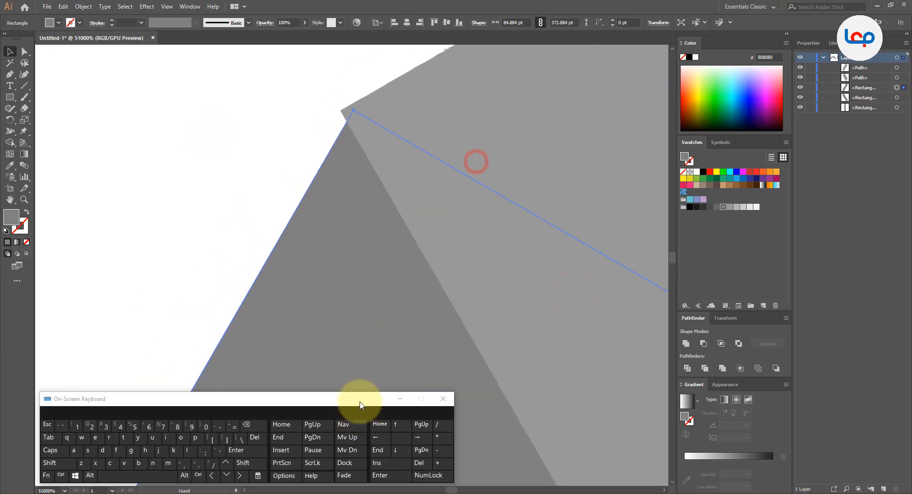
left_click_drag(343, 227, 358, 285)
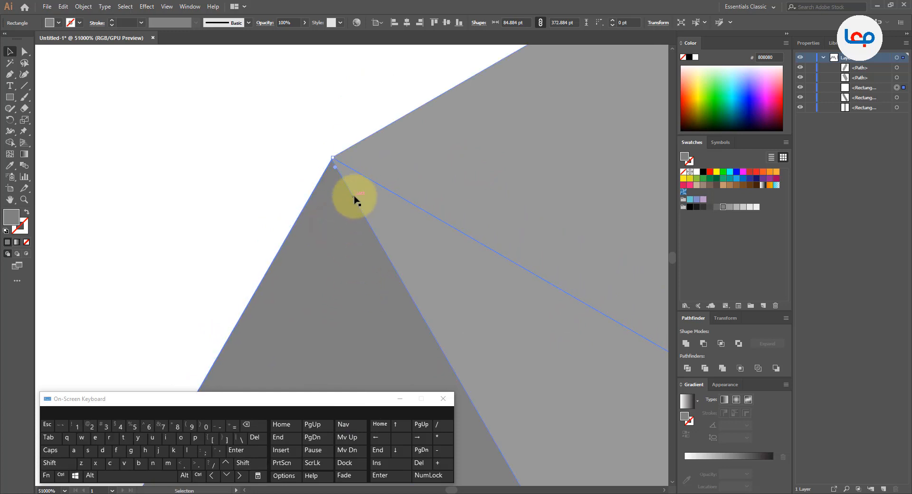
scroll(357, 164, "up", 1)
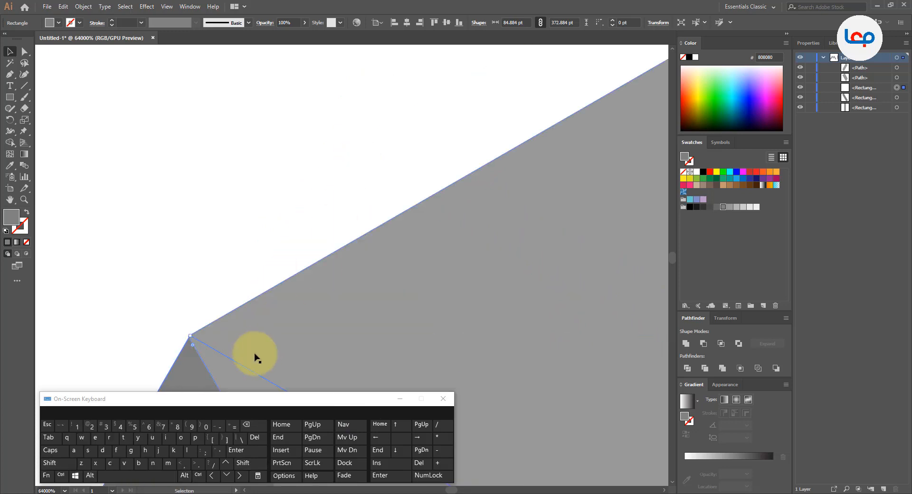
left_click_drag(254, 351, 351, 237)
left_click_drag(288, 297, 286, 297)
left_click(298, 175)
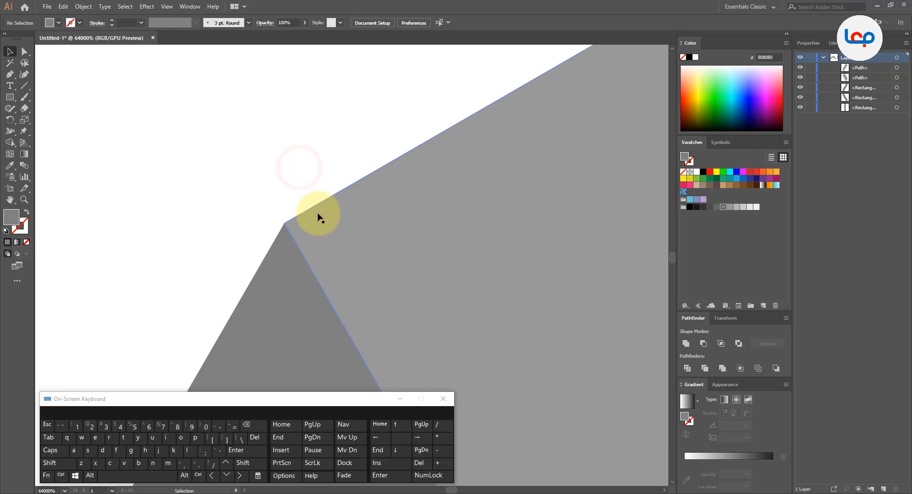
- Examine the corner joints where the two dark bars meet the outer corners of the V
scroll(307, 204, "down", 8)
scroll(280, 209, "down", 6)
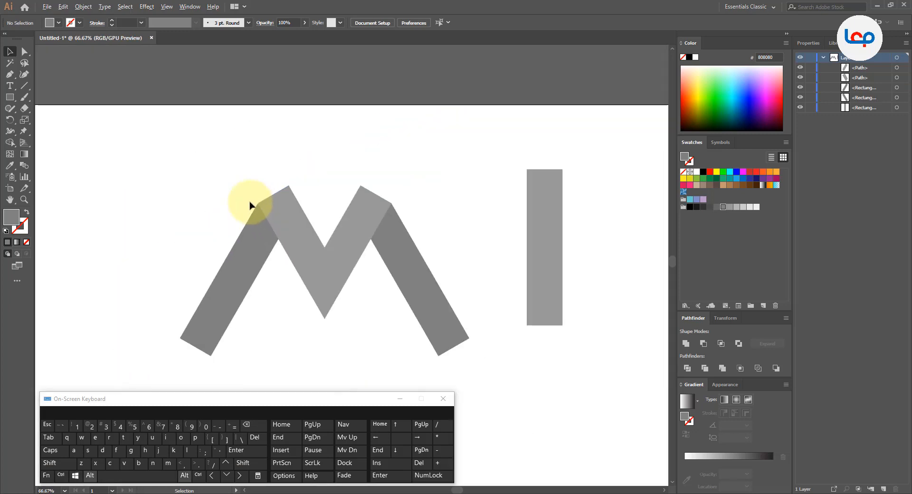
scroll(392, 204, "up", 6)
scroll(311, 255, "up", 10)
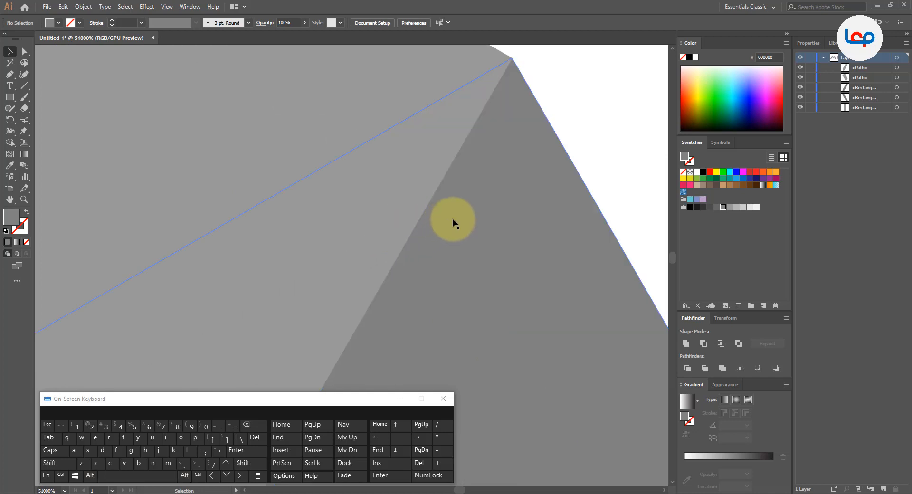
scroll(519, 143, "down", 15)
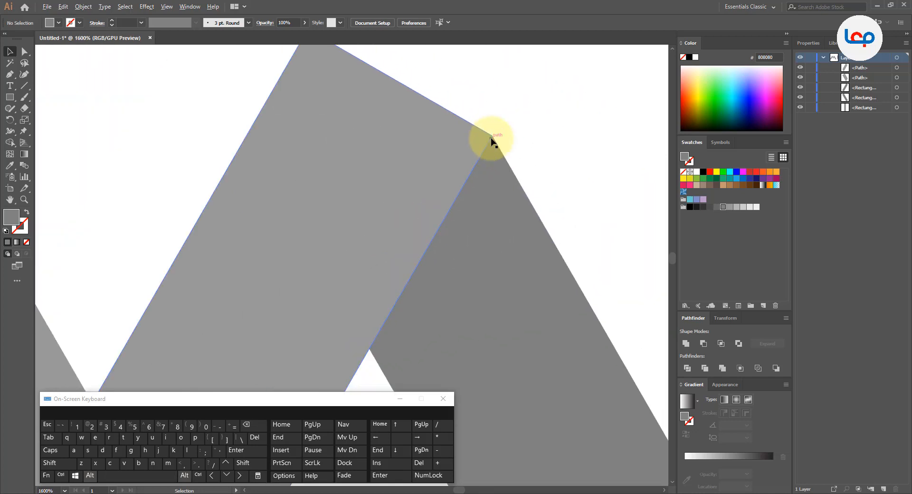
scroll(427, 178, "up", 4)
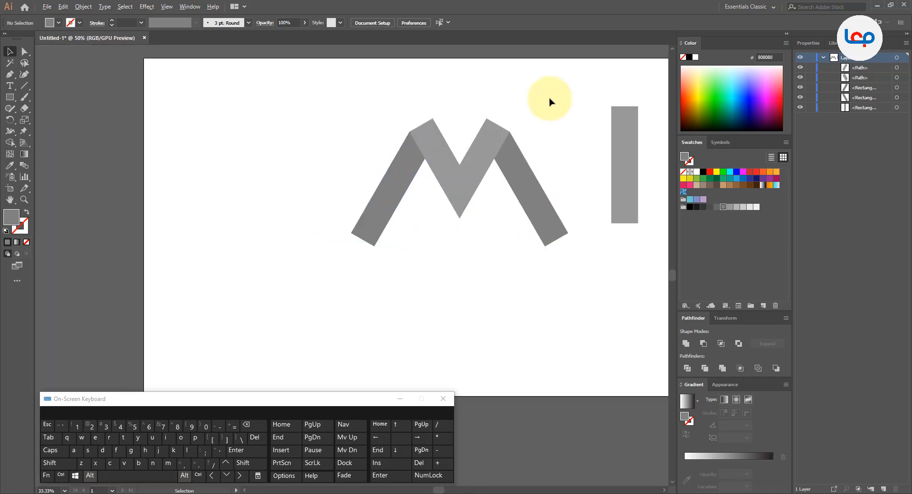
left_click(549, 244)
left_click(351, 245, "shift")
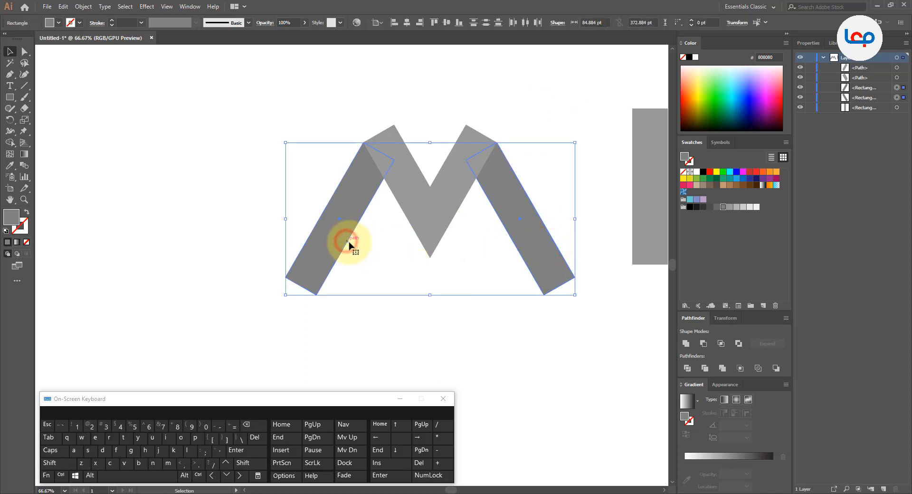
scroll(356, 256, "down", 1)
left_click(498, 149)
scroll(484, 179, "up", 2)
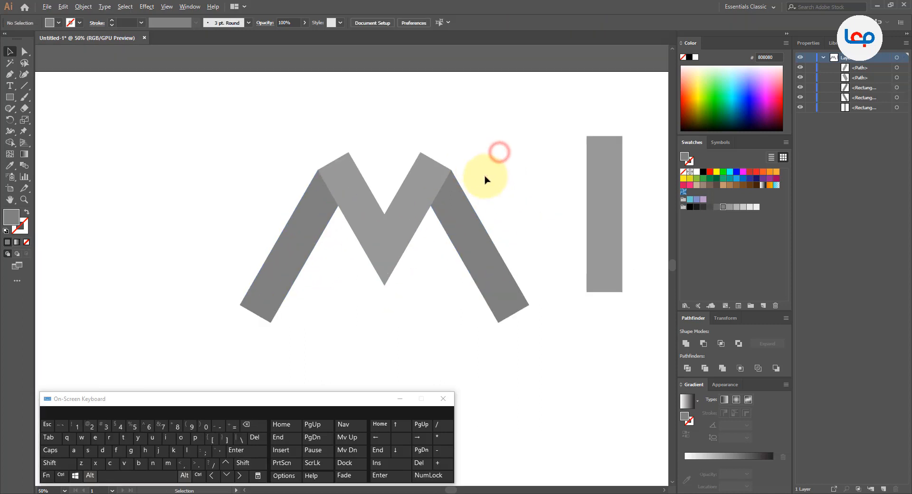
scroll(356, 187, "down", 2)
left_click(388, 249)
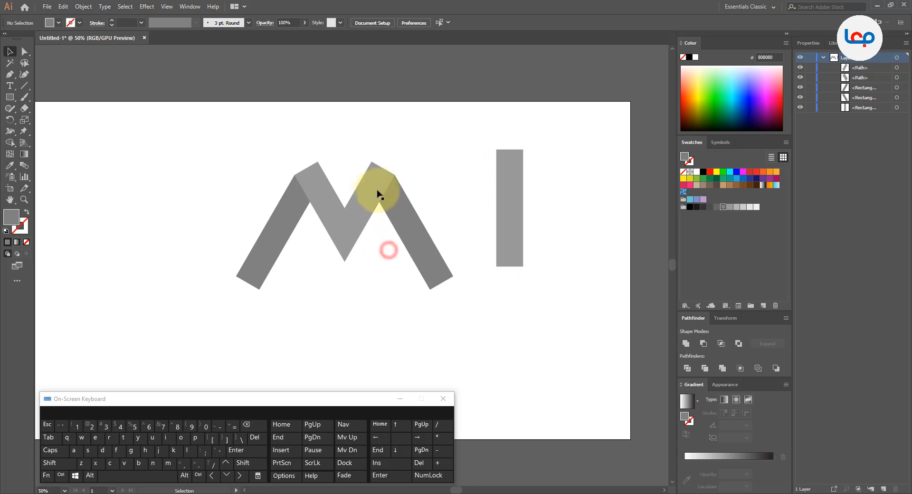
scroll(375, 190, "down", 1)
scroll(377, 233, "up", 1)
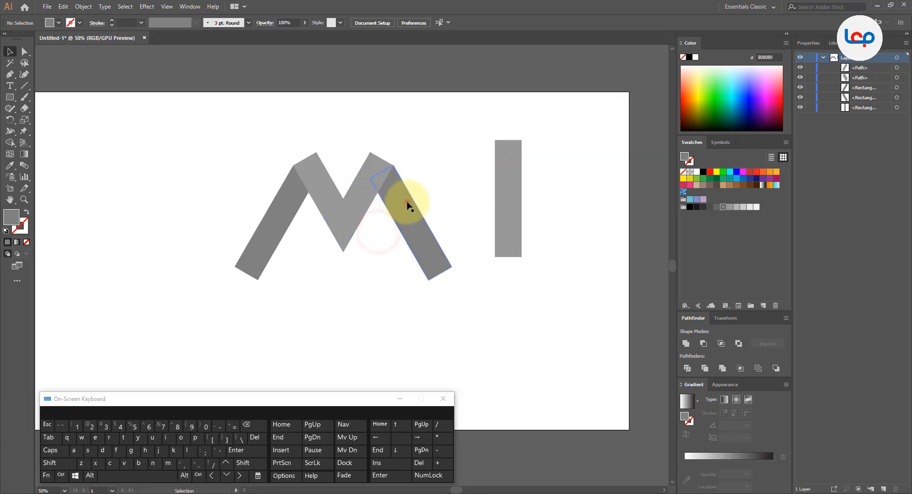
left_click(396, 200)
left_click(419, 189)
- Rotate the upright rectangle to 330° and move it beside the V's right arm, behind the dark bar
left_click(514, 197)
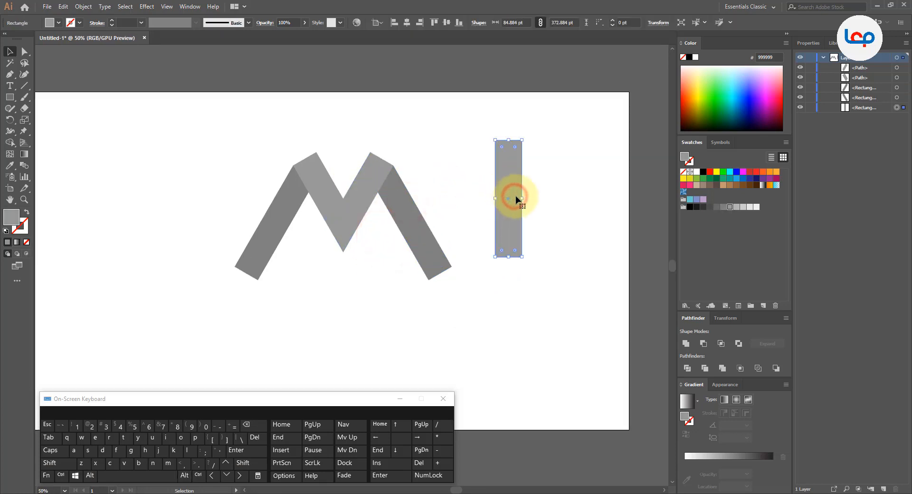
left_click_drag(523, 256, 491, 264)
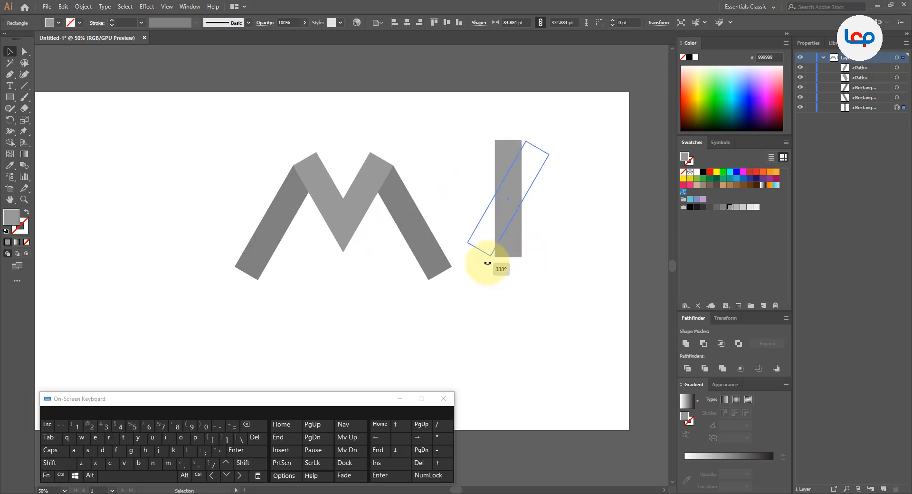
left_click_drag(488, 263, 487, 263)
left_click_drag(499, 207, 368, 201)
- Set the tilted bar flush against the V's right arm, place a copy flush along its outer side, and delete the inner spacer bar
scroll(368, 202, "up", 4)
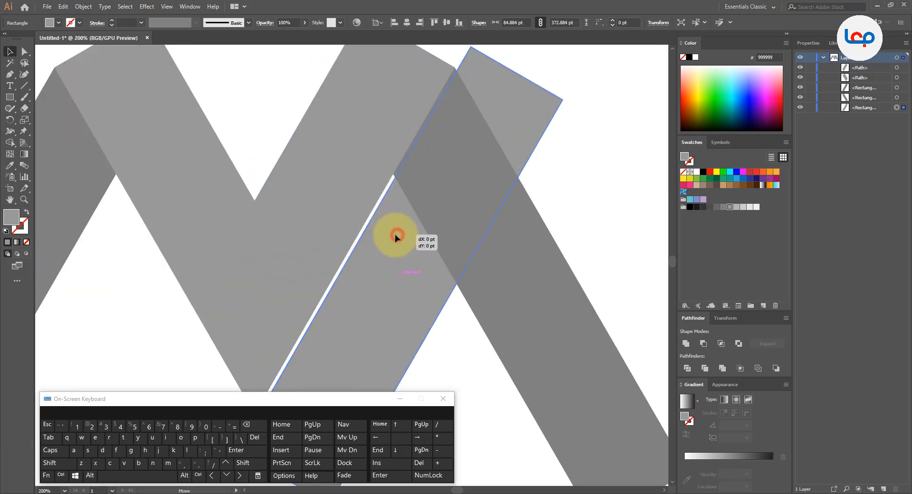
mouse_move(395, 234)
left_mouse_down()
mouse_move(378, 230)
mouse_move(395, 237)
left_mouse_up()
scroll(371, 214, "down", 3)
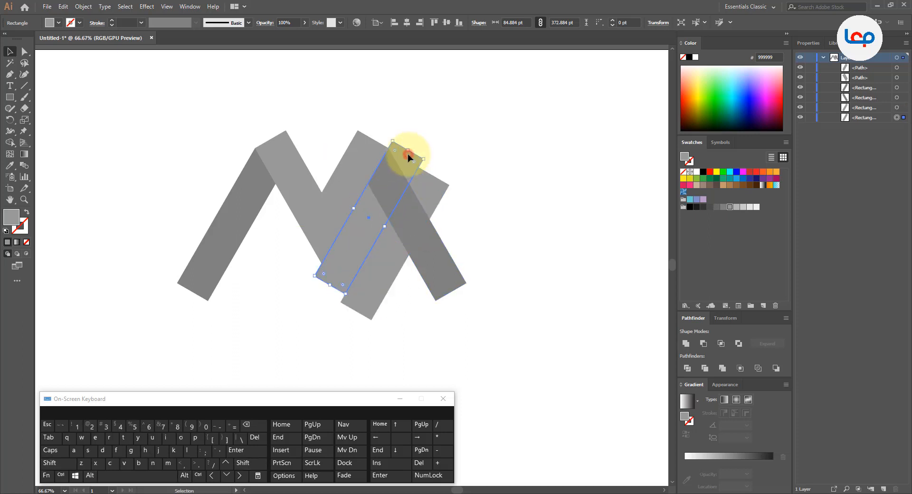
key("Delete")
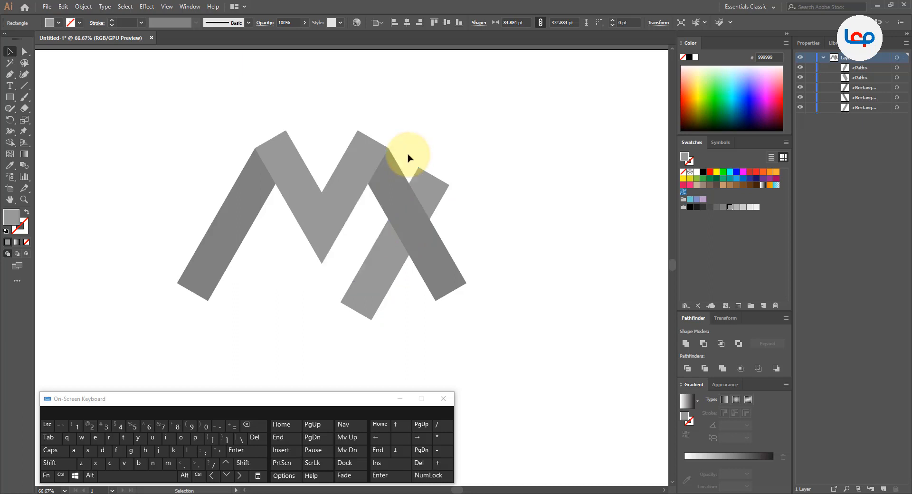
- Reflect a copy of the remaining light bar and move it straight left beside the V's left arm
right_click(425, 197)
mouse_move(489, 350)
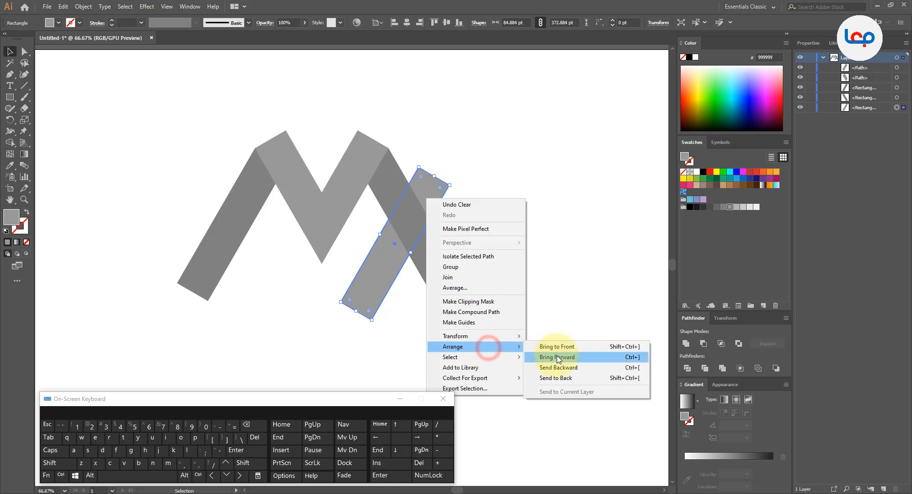
mouse_move(505, 338)
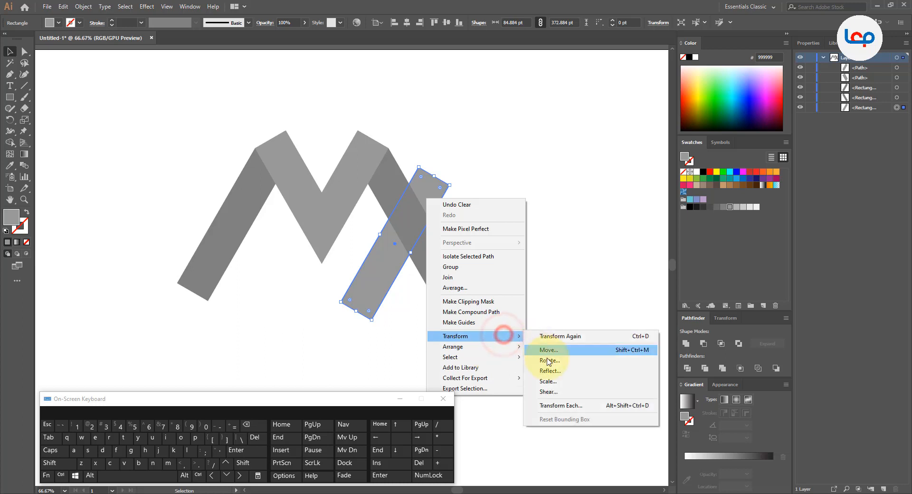
left_click(553, 368)
left_click(541, 356)
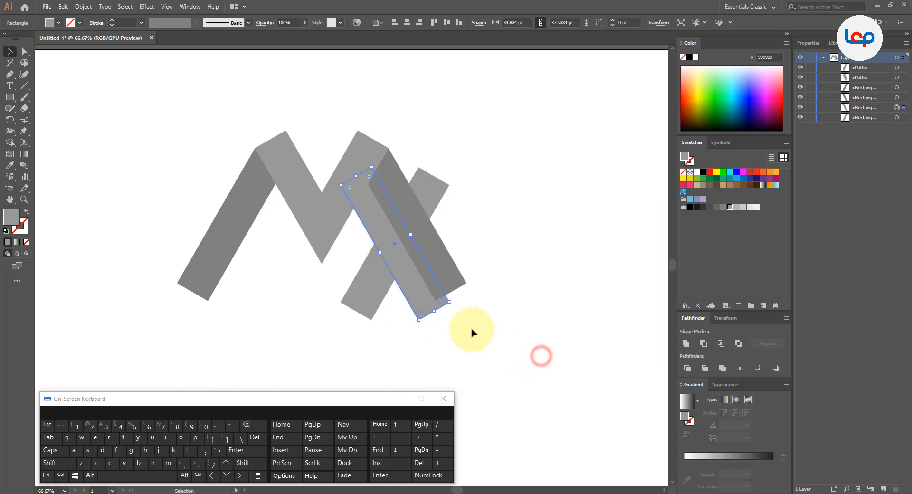
left_click_drag(379, 280, 300, 274)
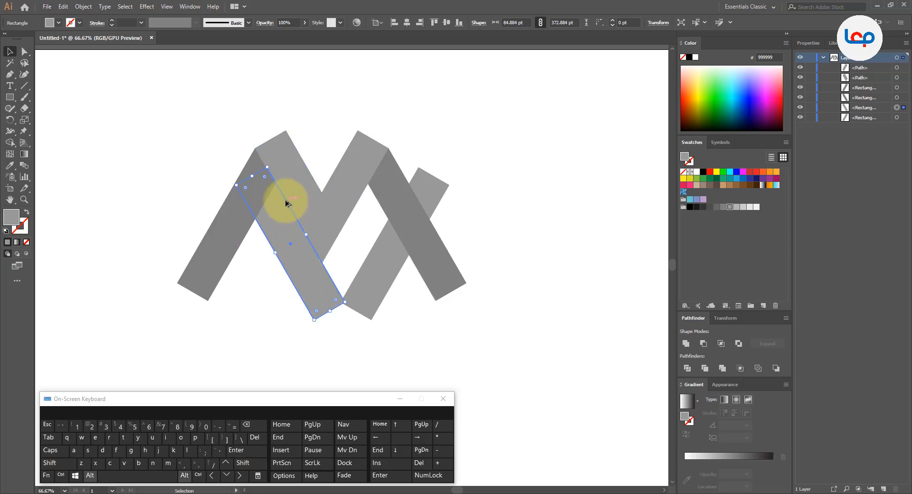
- Set the reflected bar flush against the V's left arm, place a copy flush along its outer side, and delete the inner spacer bar
scroll(286, 203, "up", 4)
left_click_drag(274, 232, 272, 229)
scroll(299, 267, "down", 3)
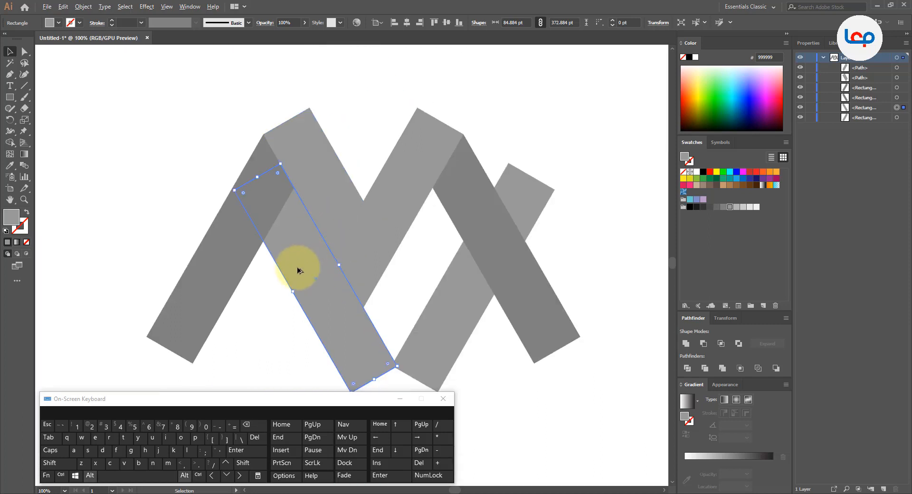
scroll(302, 274, "up", 1)
left_click_drag(323, 280, 224, 275)
scroll(252, 238, "down", 2)
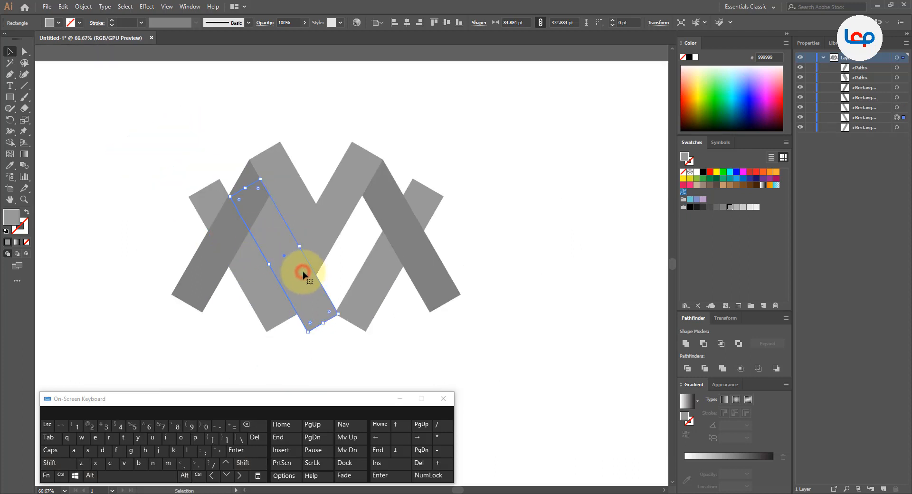
key("Delete")
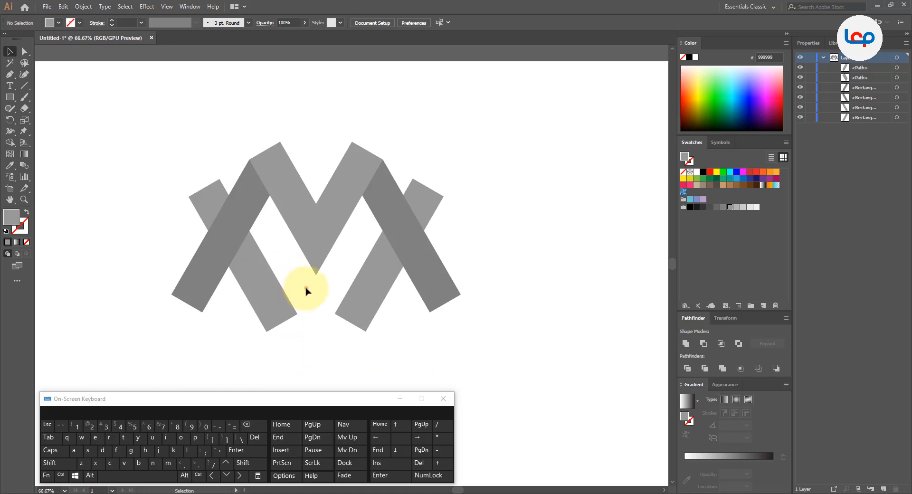
- Group the two light bars that cross behind the dark bars
left_click(306, 288)
left_click_drag(364, 341, 257, 296)
left_click(265, 309)
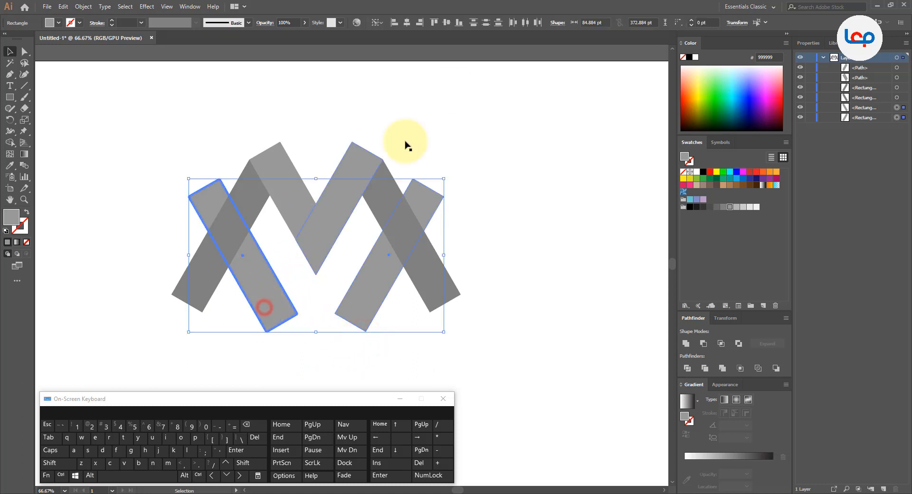
left_click(500, 249)
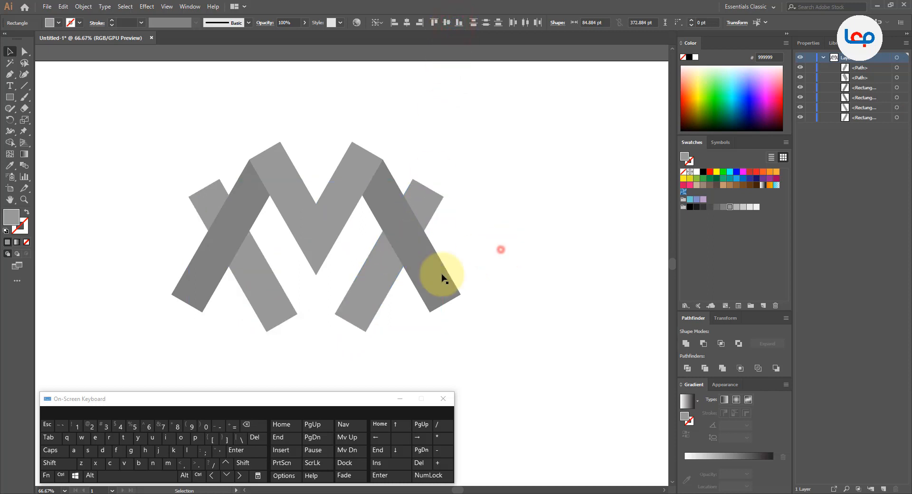
right_click(255, 302)
left_click(289, 353)
scroll(303, 199, "down", 2)
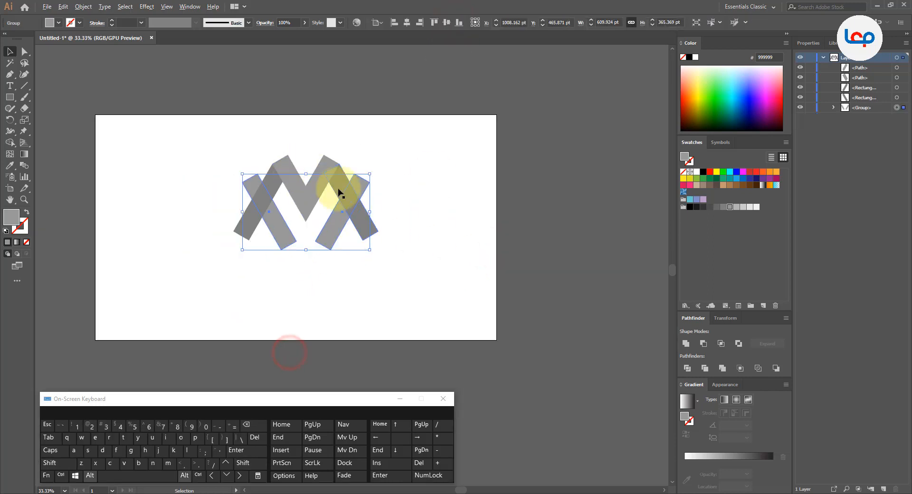
- Group the two arms of the central V
scroll(337, 189, "up", 2)
left_click(364, 124)
left_click(296, 182)
left_click(241, 171, "shift")
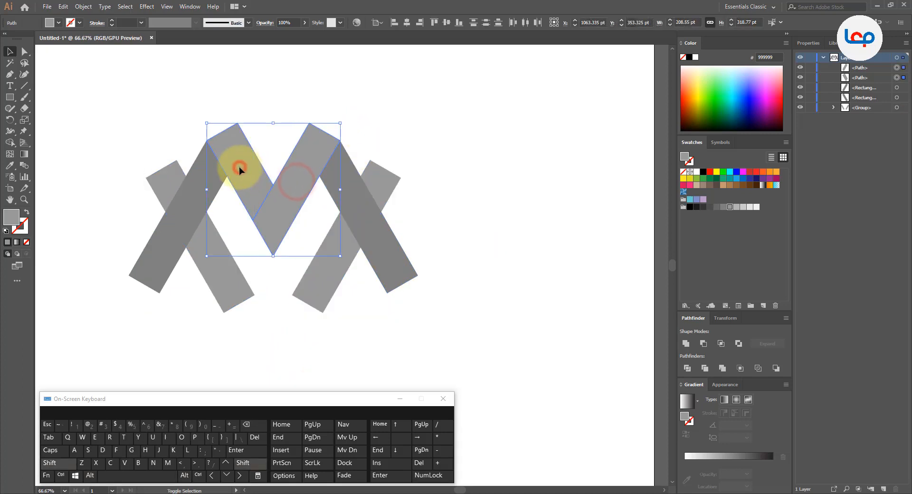
right_click(239, 167)
left_click(267, 226)
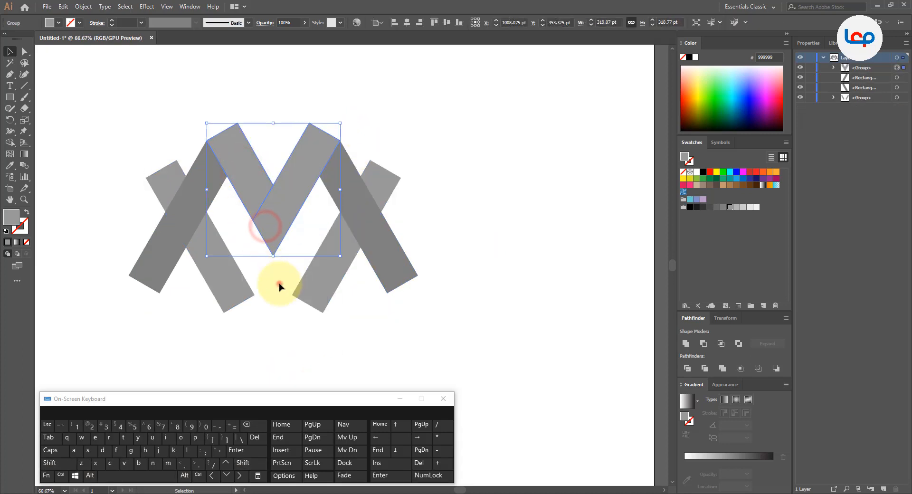
- Select the light bar group with the V group, making the V the key object for alignment, and clear the selection
left_click(309, 287, "shift")
left_click(284, 215)
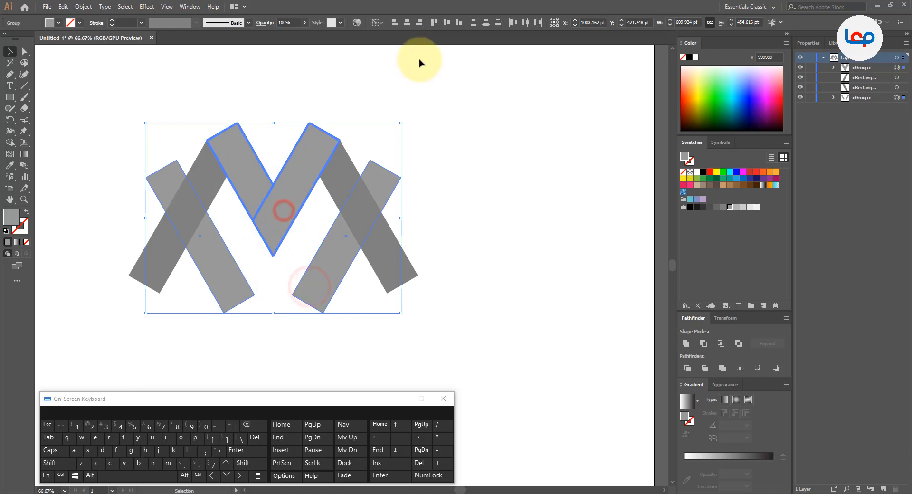
left_click(434, 108)
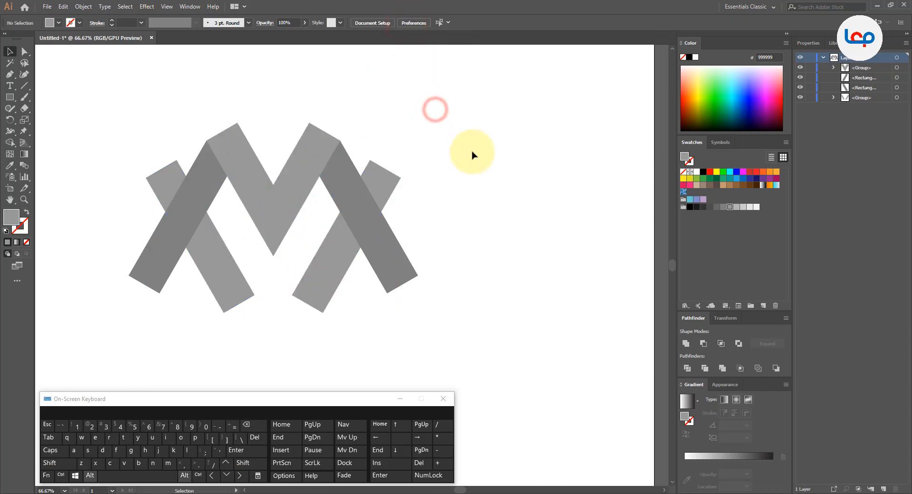
- Select all the logo shapes and use the Shape Builder to remove the dark legs' lower ends and the light bars' protruding upper ends
scroll(440, 154, "down", 1)
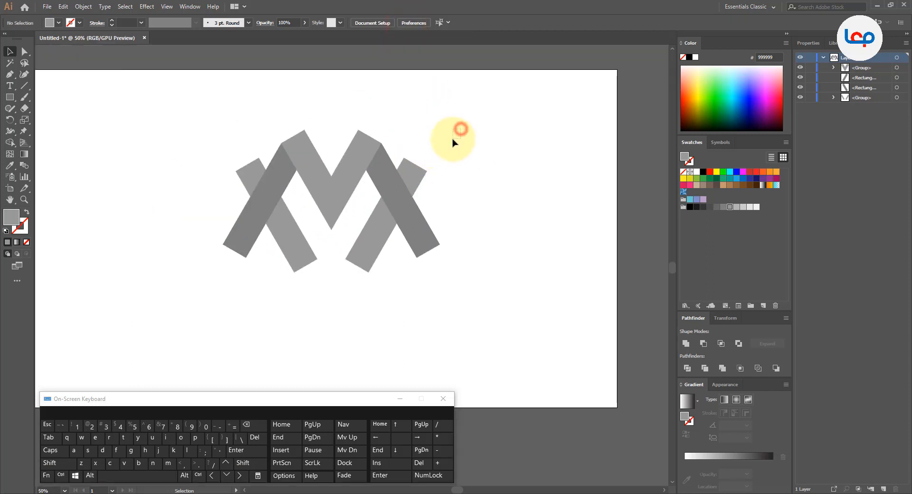
left_click_drag(460, 129, 231, 229)
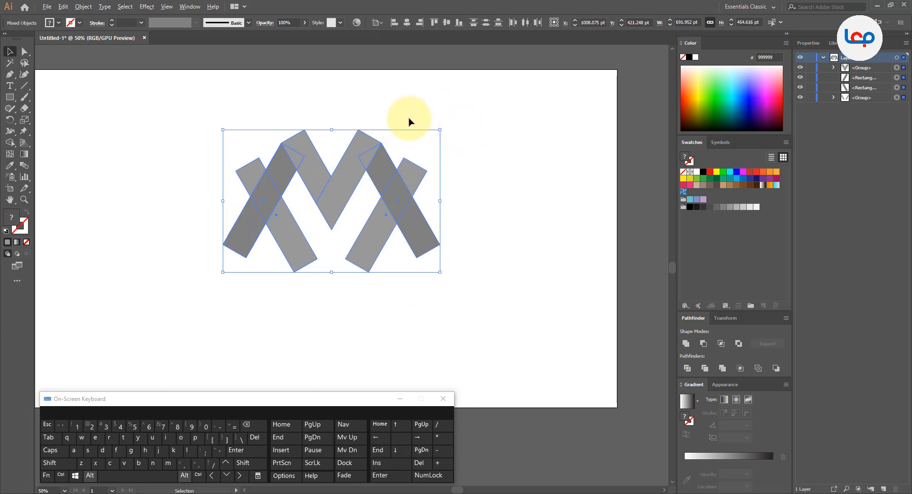
scroll(410, 121, "up", 1)
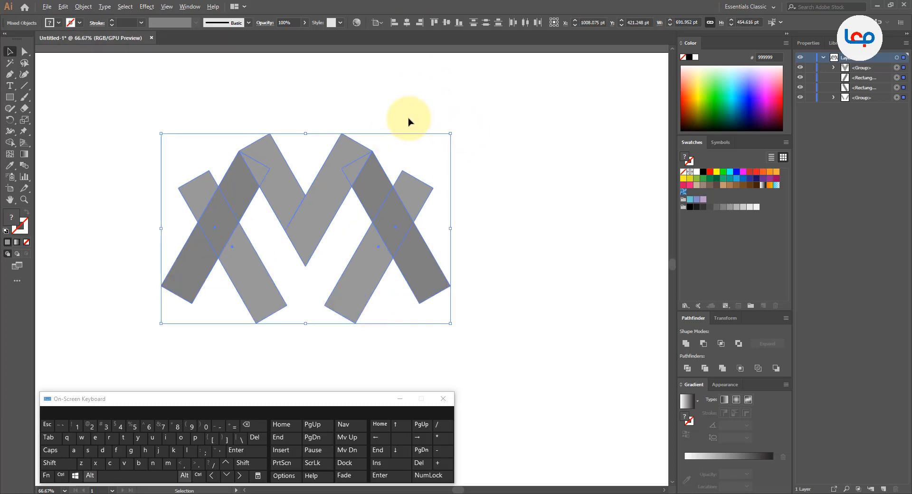
left_click(10, 143)
left_click(188, 261)
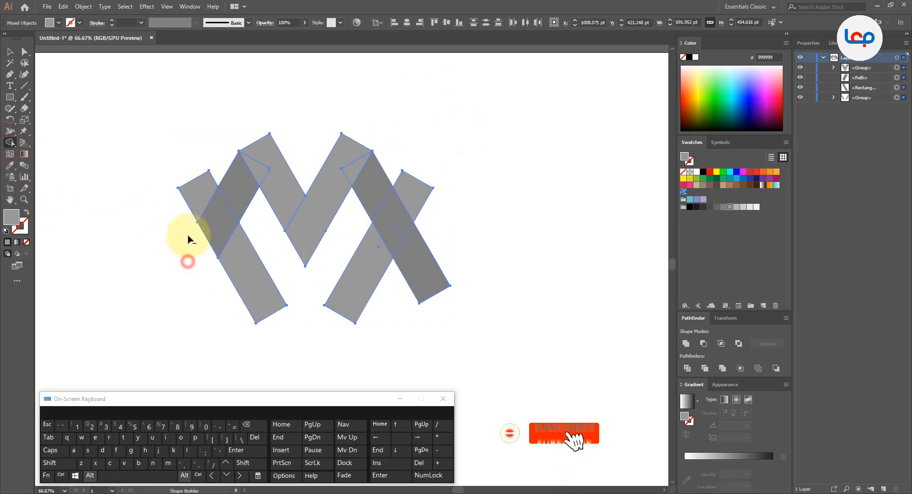
left_click(192, 194, "alt")
left_click(412, 265, "alt")
left_click(425, 199, "alt")
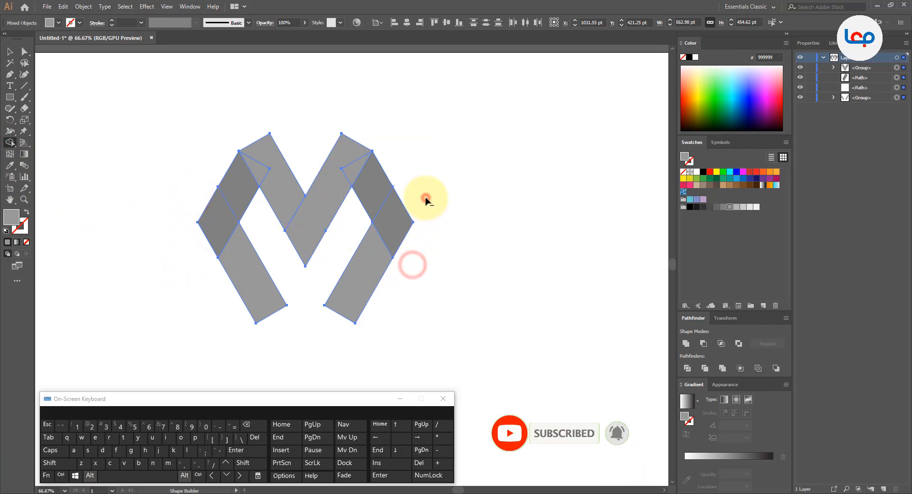
- Merge each dark overlap at the outer corners into the light lower leg on its side with the Shape Builder
scroll(377, 204, "up", 1)
left_click(402, 236)
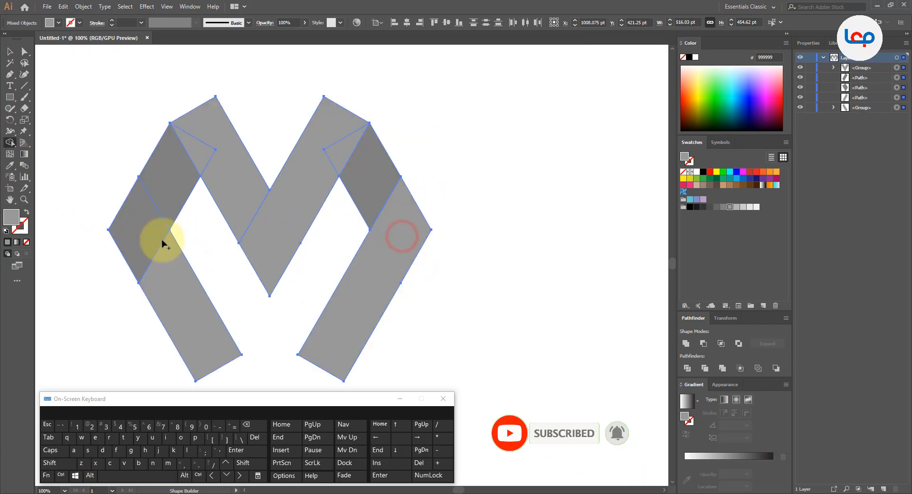
left_click_drag(162, 244, 159, 261)
- Merge the overlaps at the V's upper ends into its arms, recolor the two dark side folds grey 999999, and clear the selection
scroll(195, 149, "up", 1)
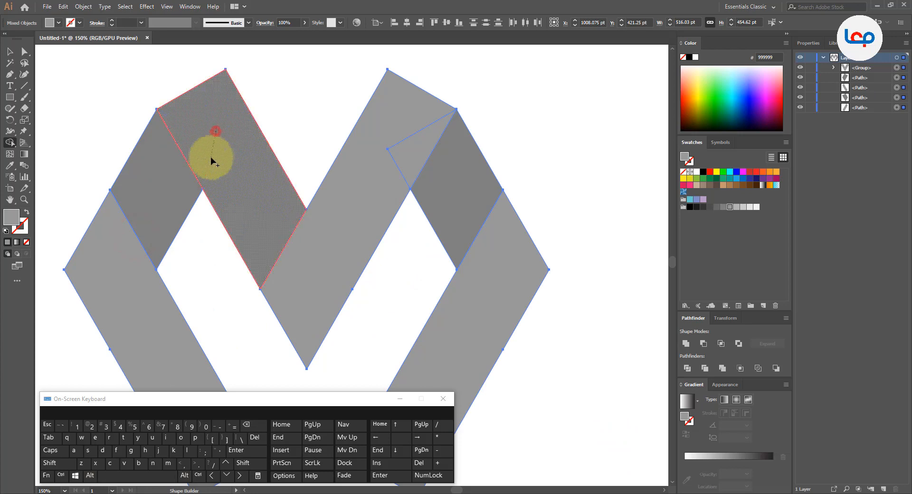
left_click_drag(393, 142, 399, 162)
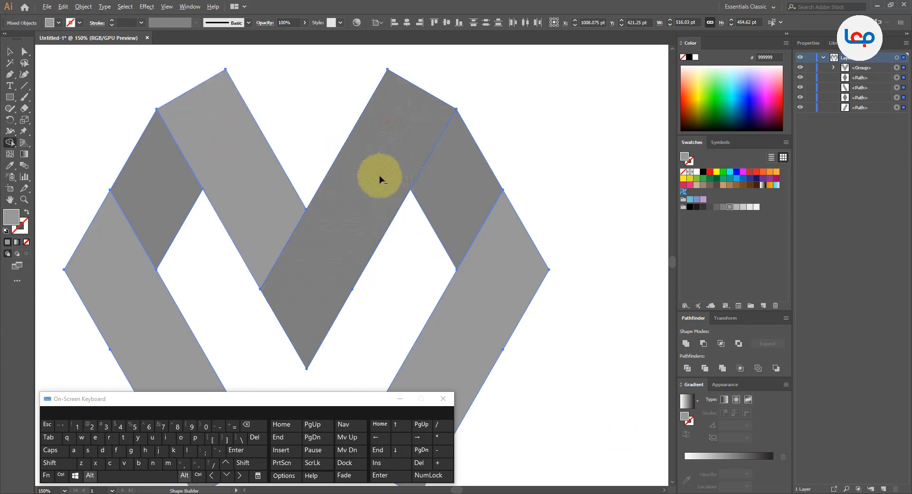
scroll(380, 178, "down", 1)
left_click(434, 170)
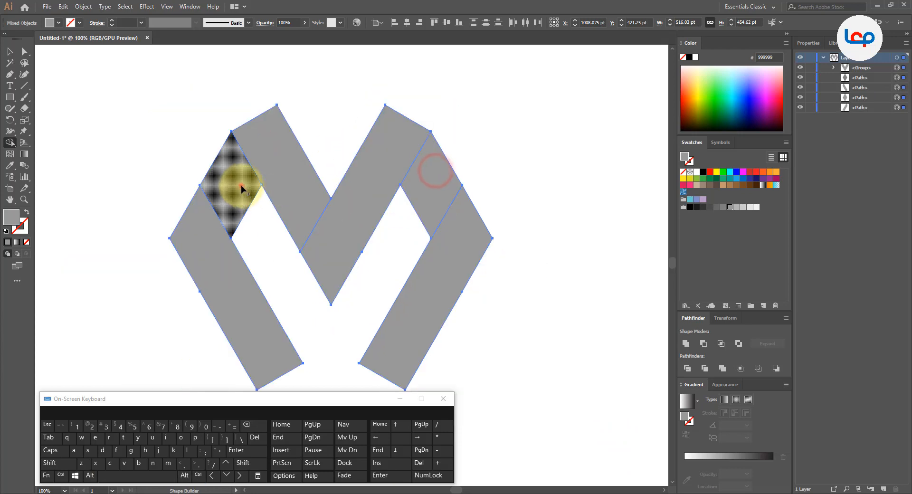
left_click(241, 186)
left_click(9, 52)
left_click(114, 132)
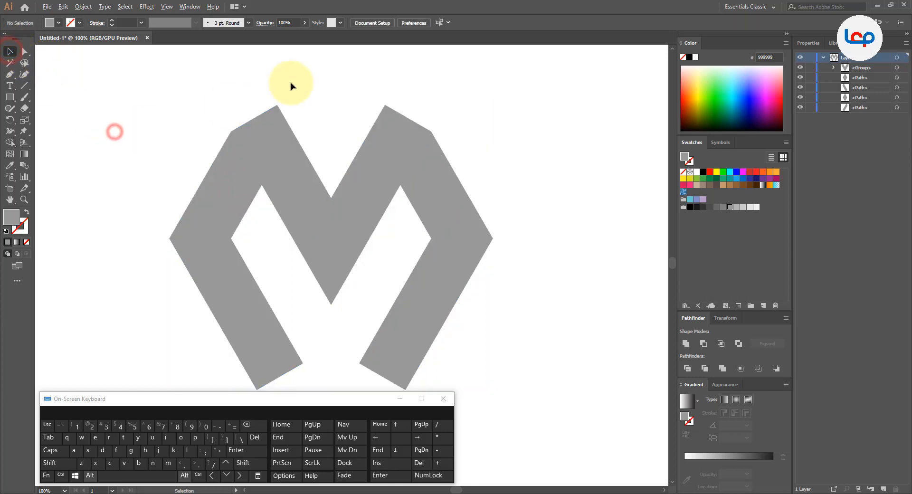
- Draw a horizontal line across the M between its two outer upper corners with the Line Segment tool
scroll(290, 85, "up", 1)
left_click(24, 85)
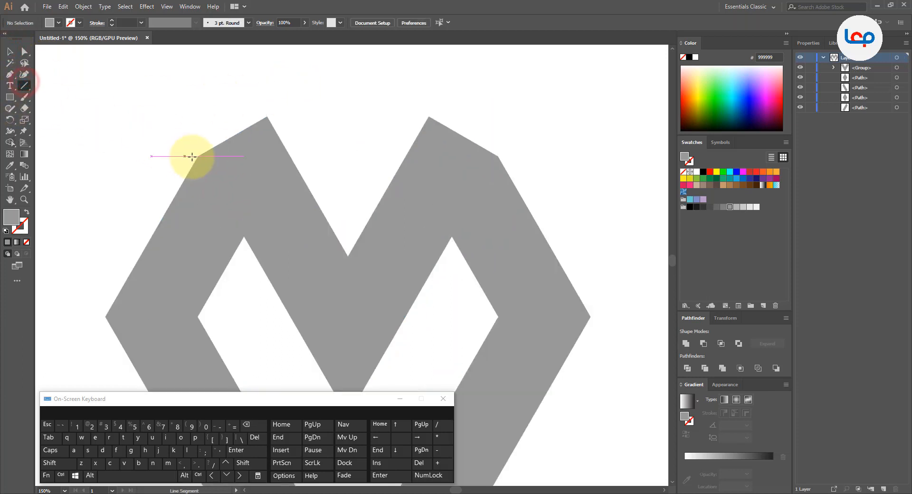
left_click_drag(198, 156, 495, 157)
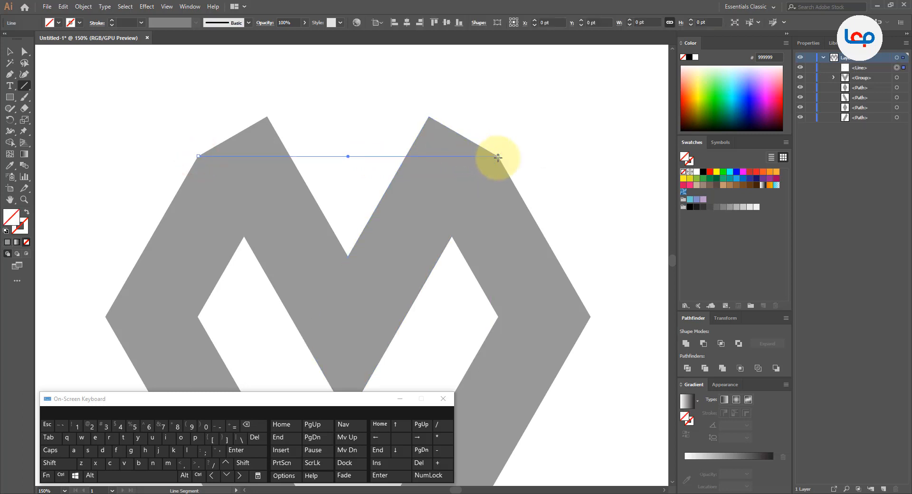
- Select the line with the whole M and remove the two tips above the line with the Shape Builder, giving the M flat tops
left_click(10, 52)
scroll(118, 112, "down", 2)
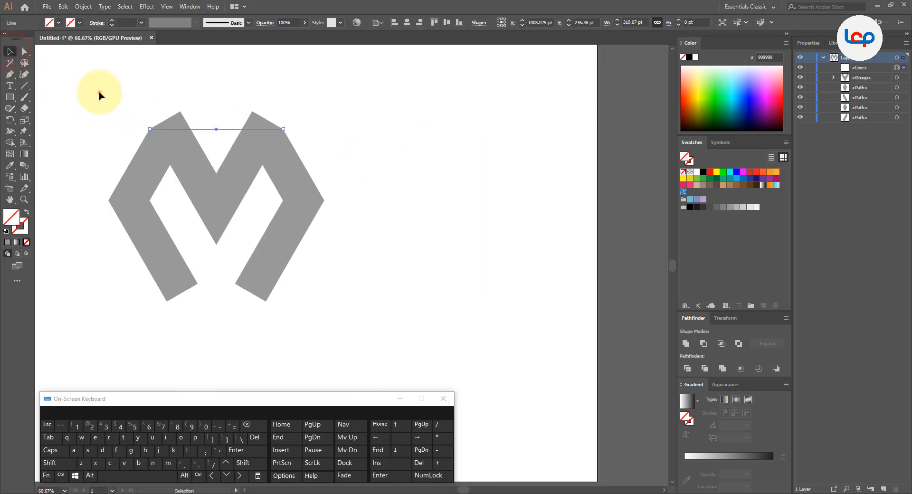
left_click_drag(98, 91, 332, 274)
scroll(393, 270, "down", 1)
scroll(232, 163, "up", 1)
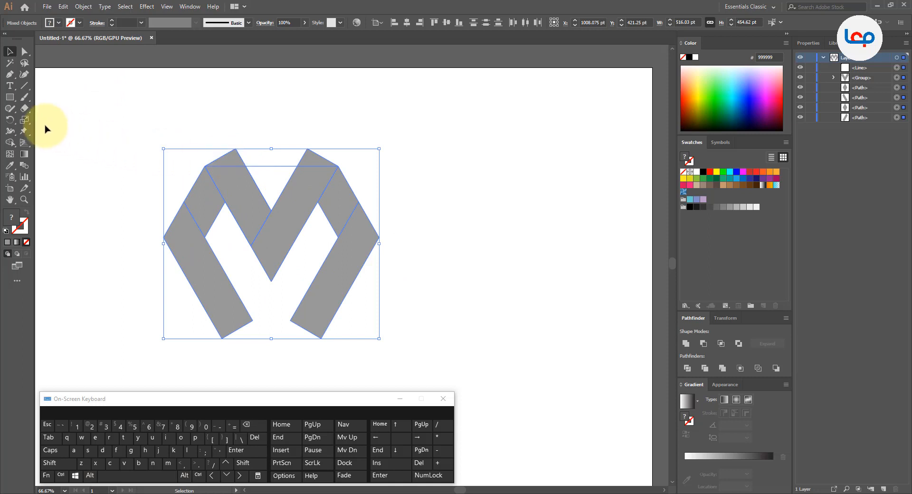
left_click(10, 143)
left_click(229, 160, "alt")
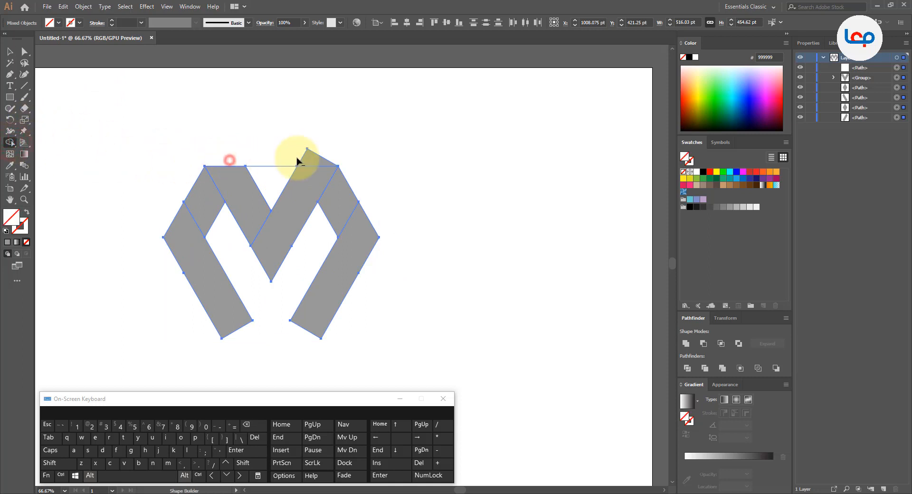
left_click(309, 157, "alt")
scroll(305, 187, "down", 1)
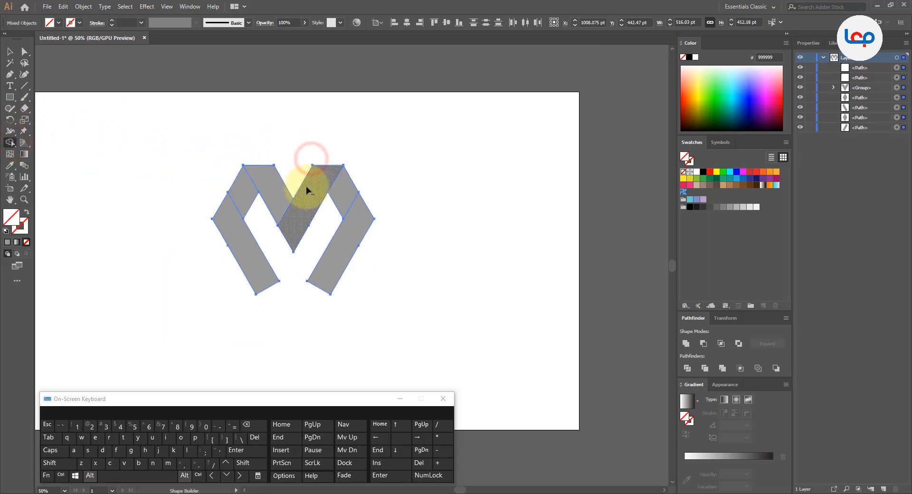
scroll(312, 185, "up", 1)
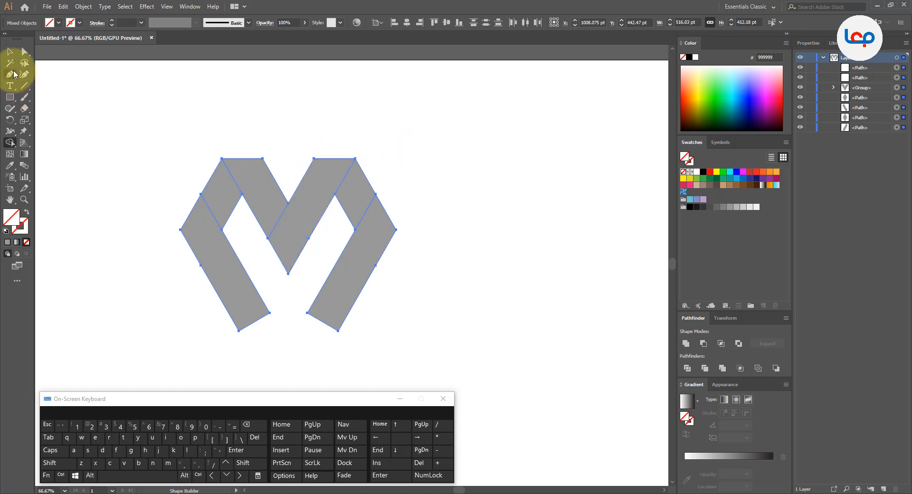
left_click(9, 53)
scroll(321, 138, "down", 1)
left_click(309, 122)
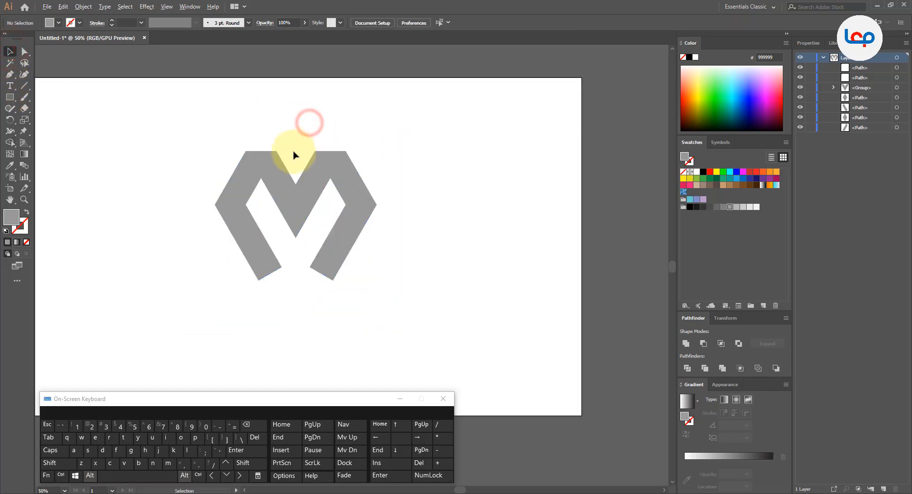
- Minimize the on-screen keyboard to free the canvas around the logo
scroll(299, 154, "up", 1)
scroll(397, 163, "down", 1)
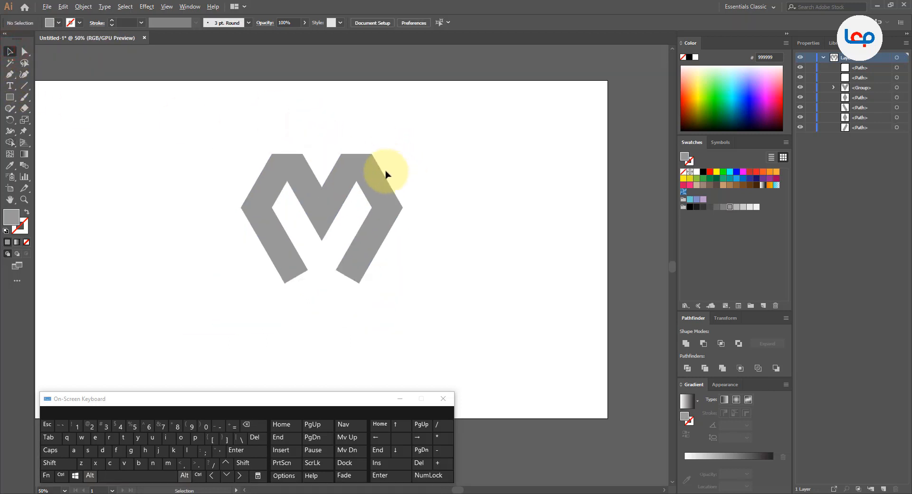
left_click(401, 400)
scroll(313, 142, "up", 1)
scroll(314, 144, "up", 1)
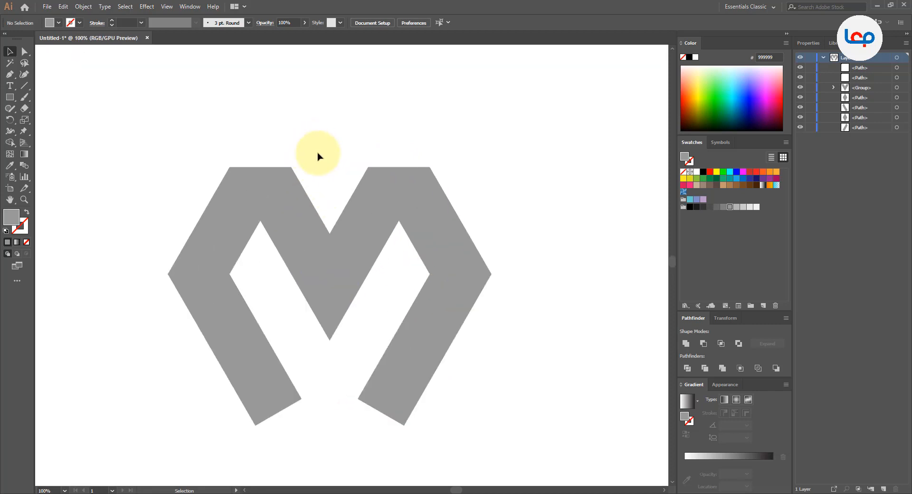
left_click(365, 147)
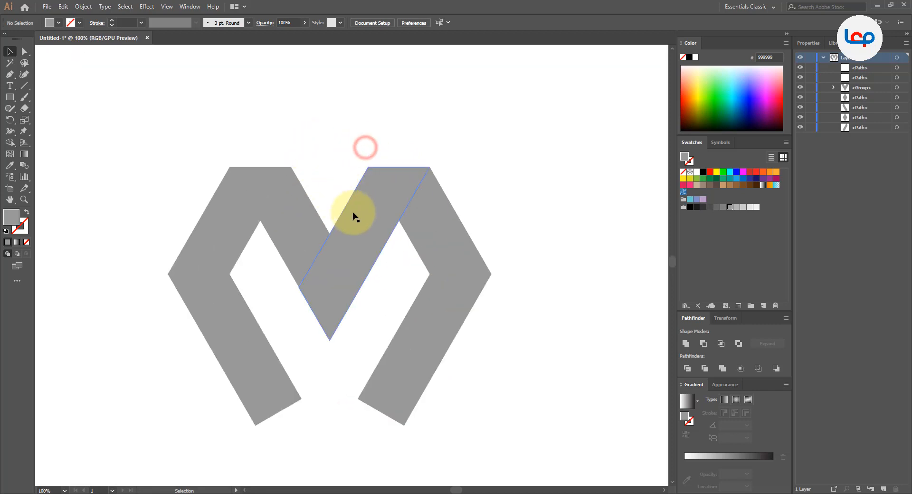
- Fill the two side fold pieces beside the V with light grey CCCCCC and clear the selection
left_click(425, 223)
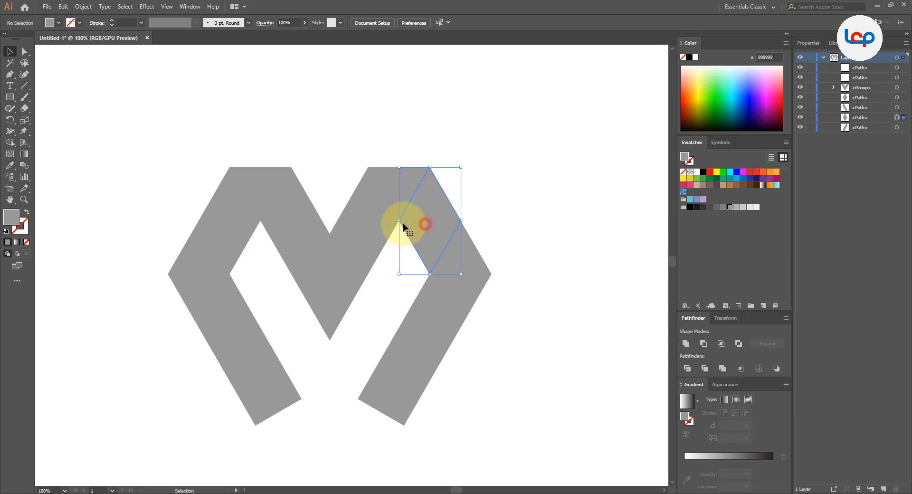
left_click(228, 240, "shift")
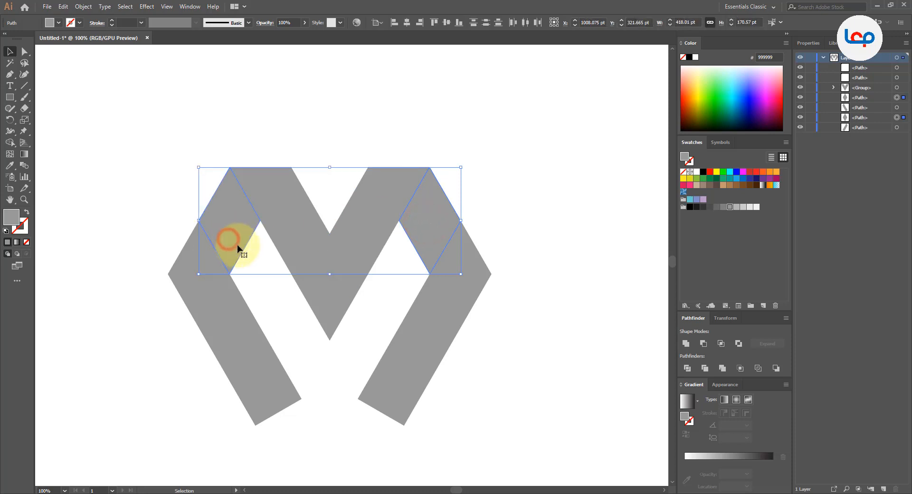
left_click(736, 207)
left_click(742, 207)
left_click(539, 238)
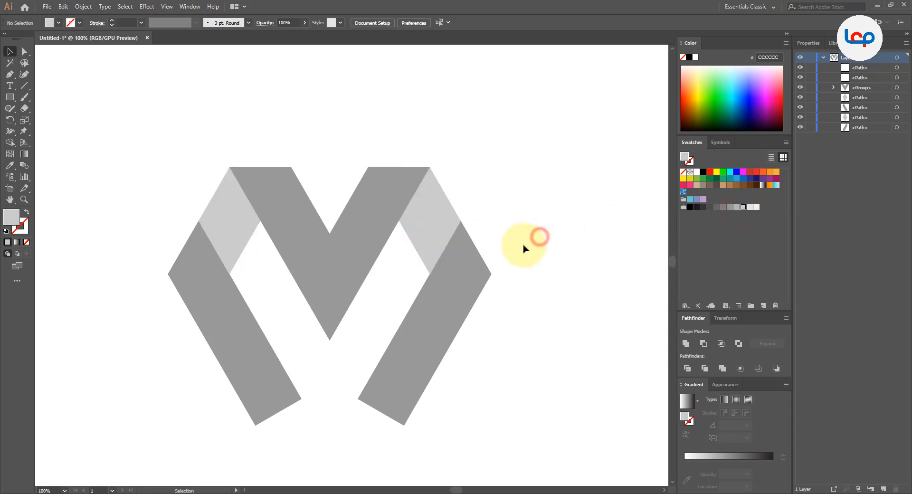
- Fill the two lower legs of the M with yellow D9E021 and clear the selection
scroll(442, 248, "down", 1)
scroll(452, 257, "up", 1)
left_click(452, 256)
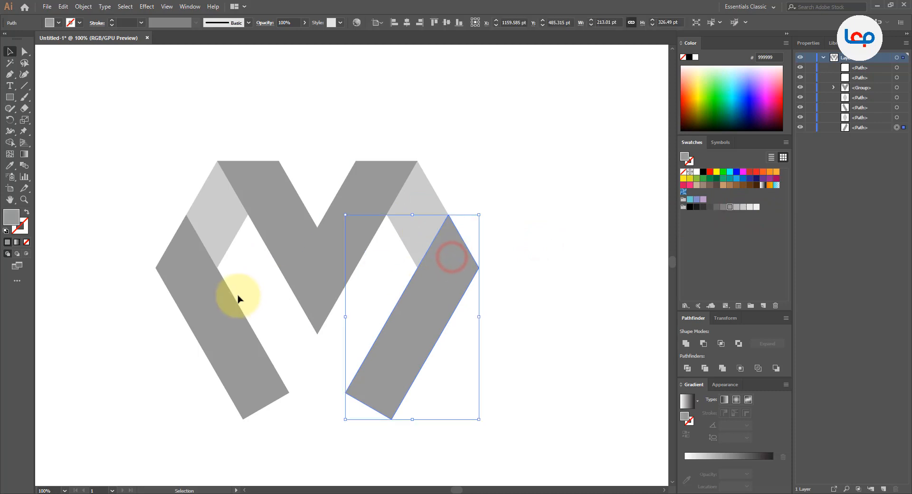
left_click(215, 301, "shift")
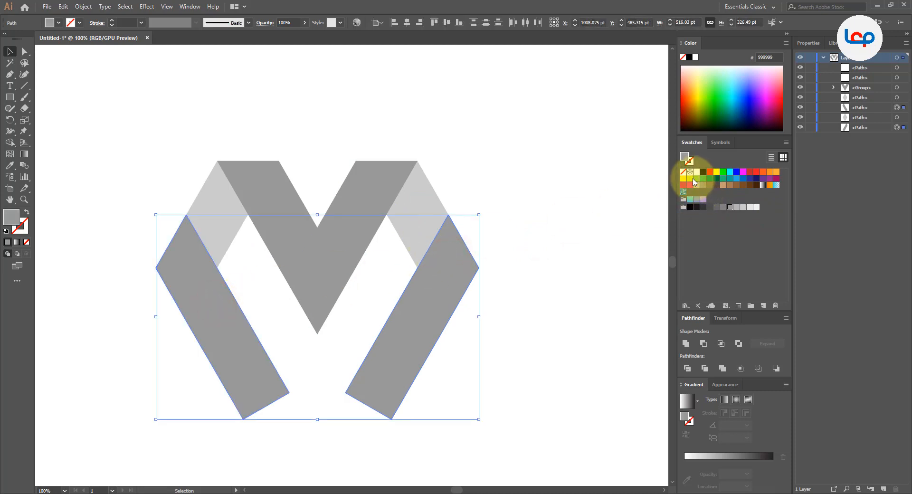
left_click(690, 178)
left_click(516, 208)
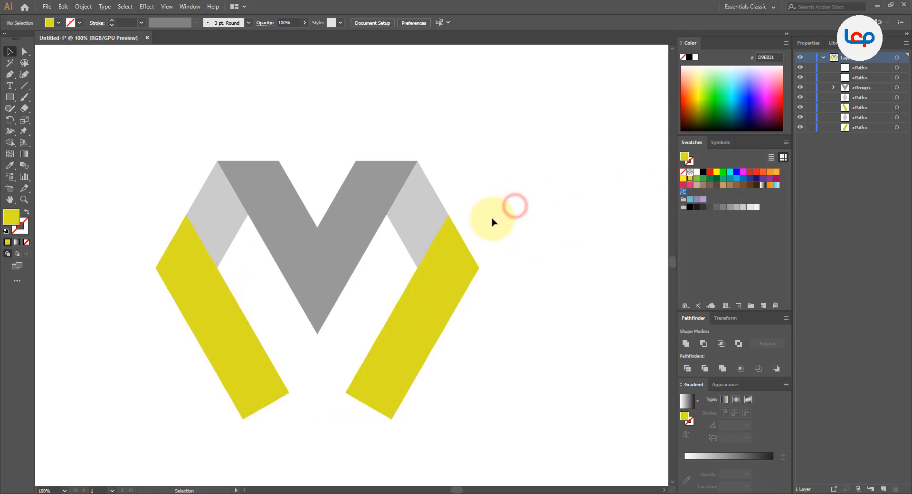
- Try filling the whole V group with the darker grey 808080
scroll(446, 271, "down", 1)
scroll(428, 237, "up", 1)
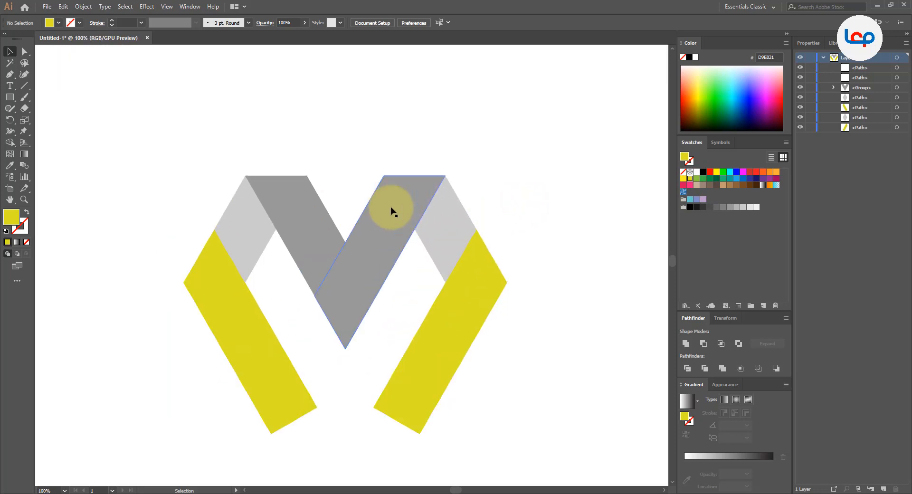
left_click(390, 211)
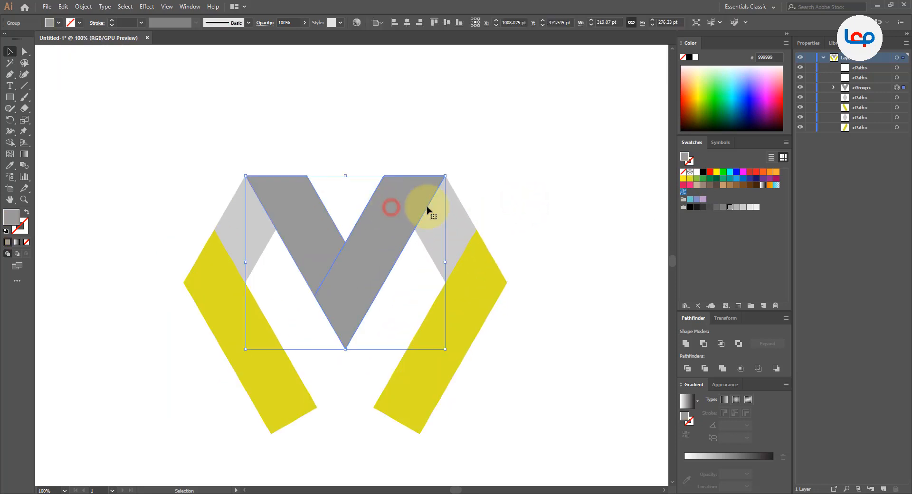
left_click(722, 208)
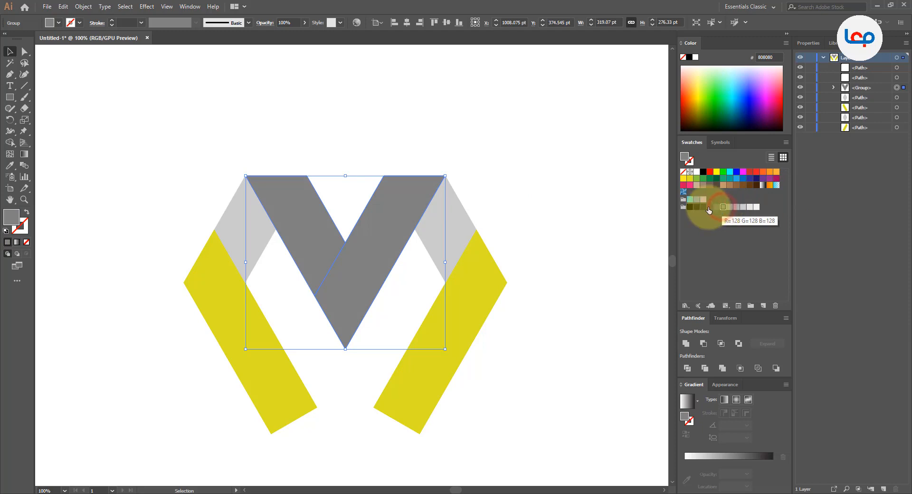
key("v")
- Ungroup the V and fill only its right arm with the darker grey 808080
right_click(381, 239)
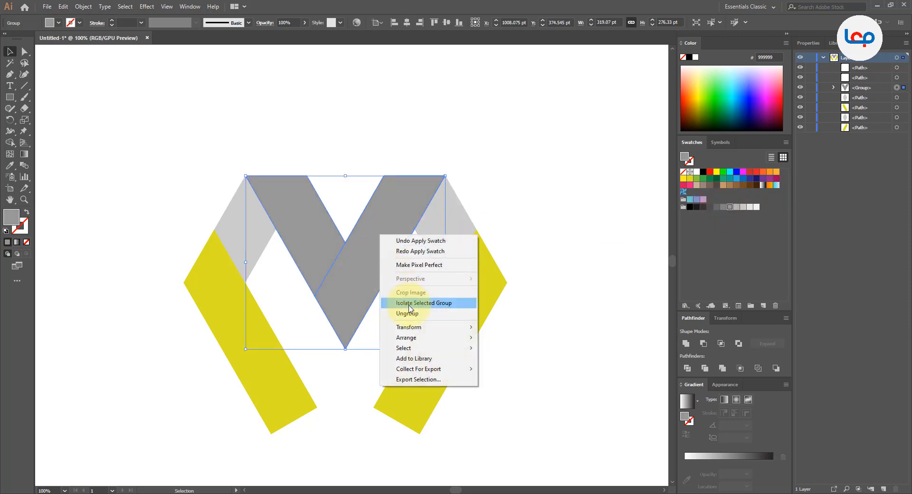
left_click(409, 311)
left_click(530, 206)
left_click(418, 207)
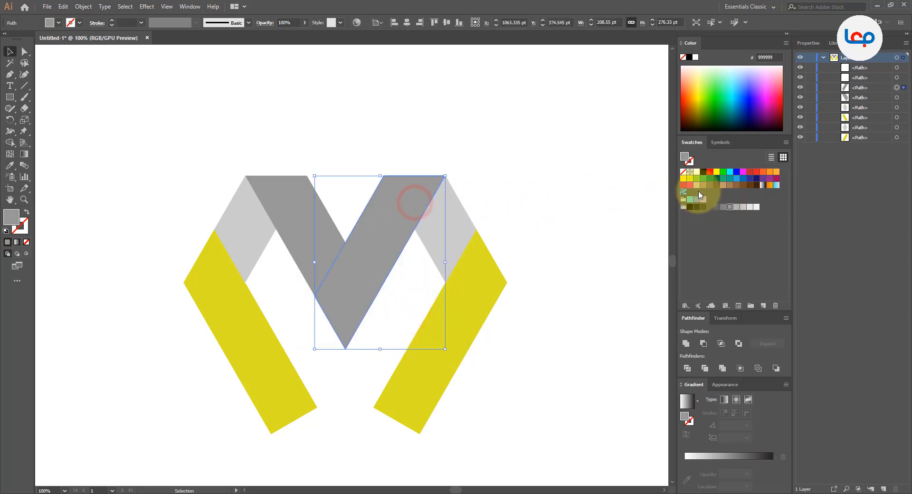
left_click(722, 207)
left_click(505, 189)
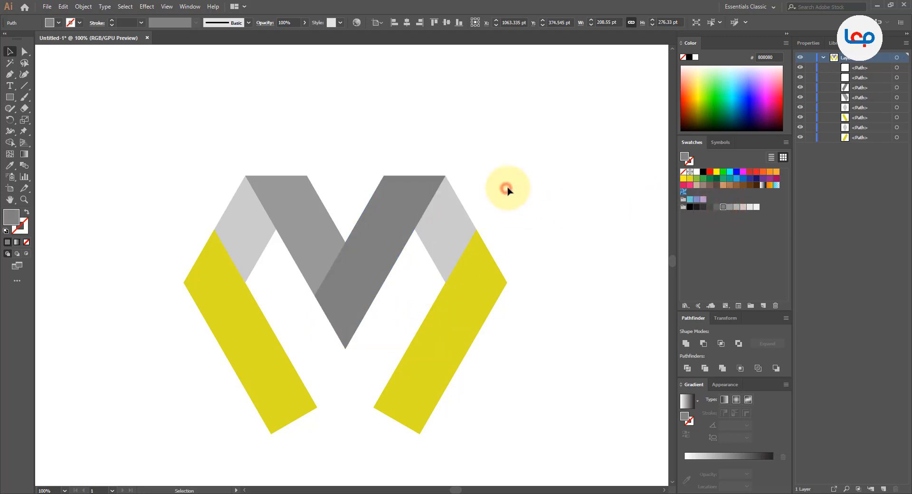
key("ctrl+minus")
key("ctrl+minus")
left_click(521, 253)
scroll(375, 219, "up", 2)
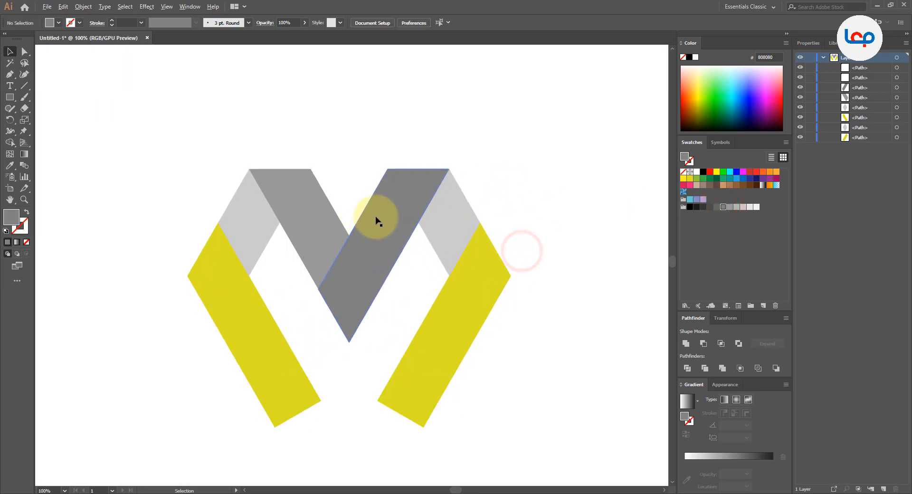
left_click(497, 210)
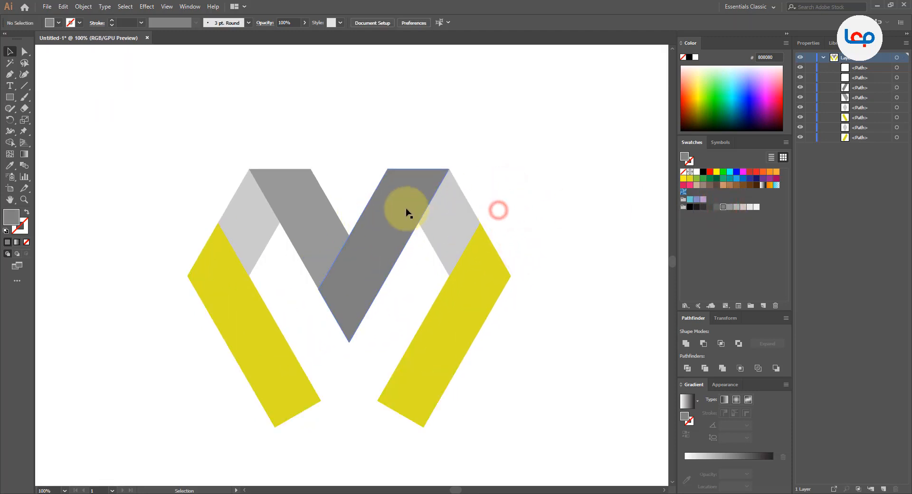
- Start a Drop Shadow effect on the V's right arm with preview on and a Y offset of 1 pt
left_click(406, 208)
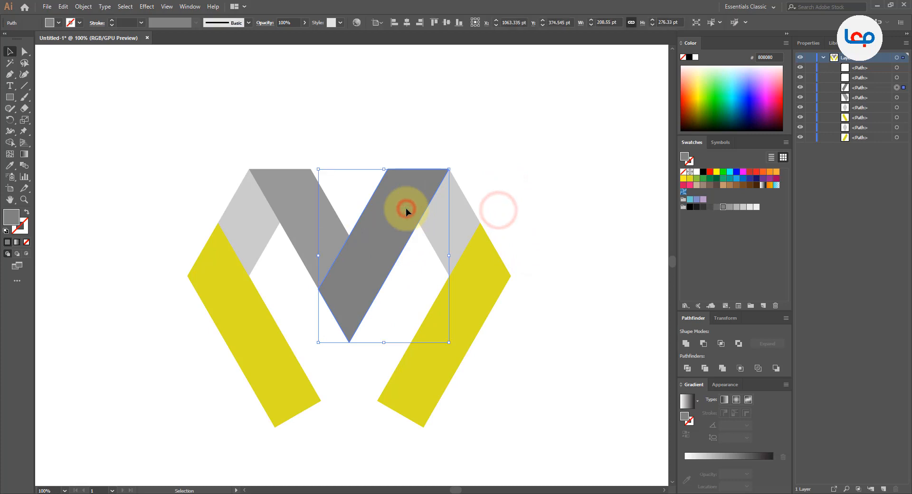
left_click(151, 6)
left_click(172, 115)
left_click(274, 114)
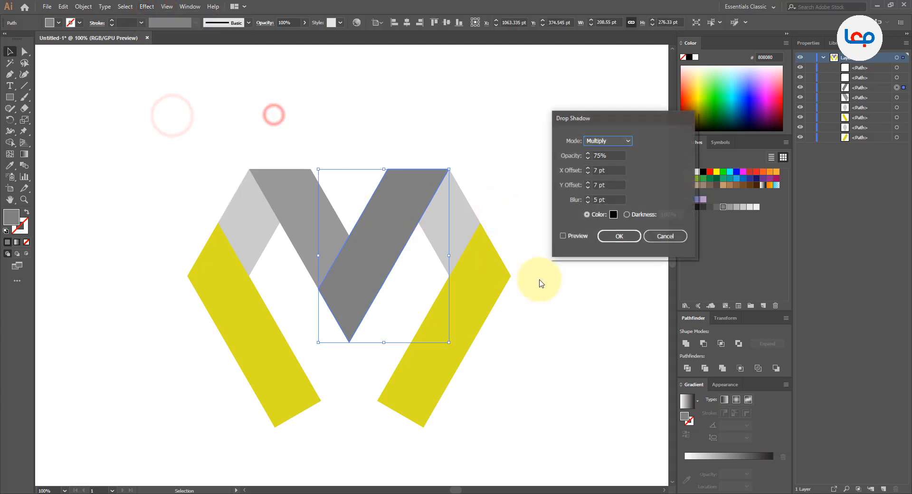
left_click(564, 236)
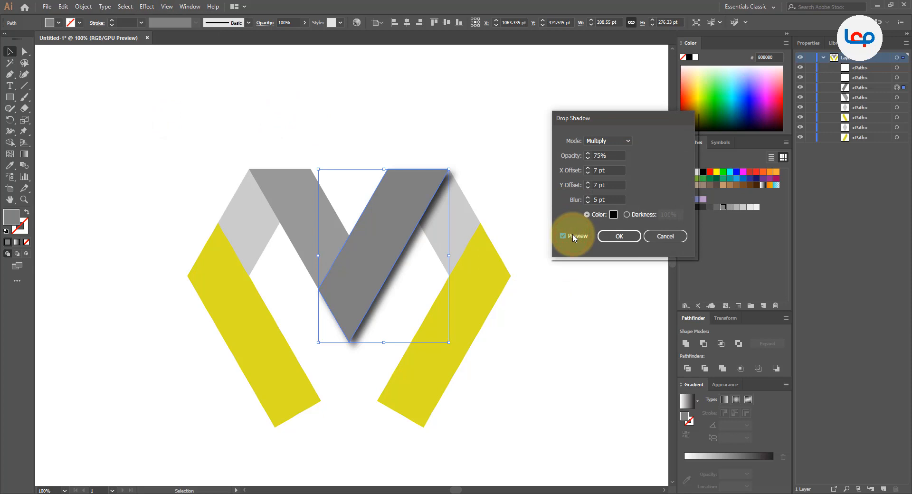
double_click(596, 200)
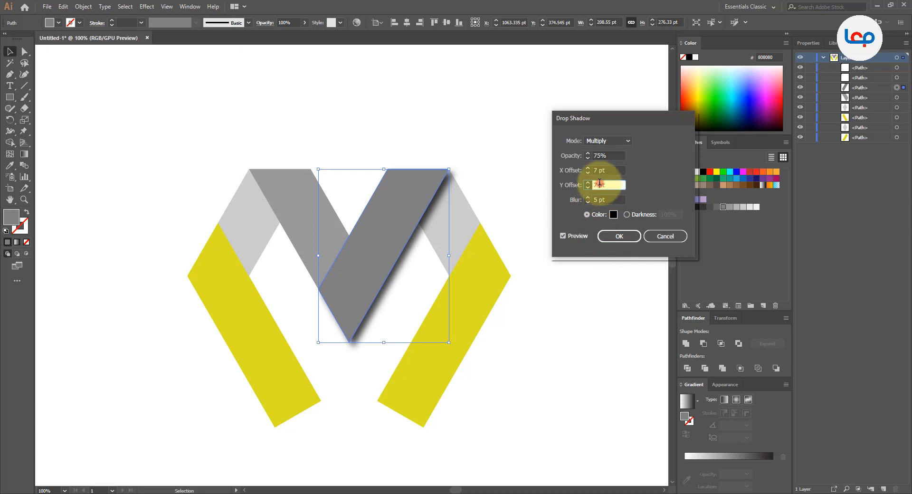
key("Down")
key("Down")
key("Down")
key("Down")
key("Down")
key("Down")
key("Down")
key("Down")
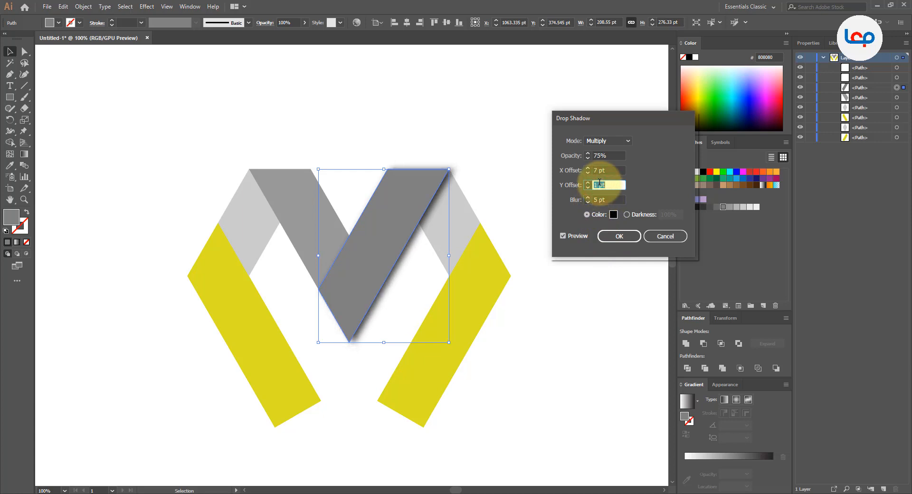
- Set the drop shadow's X offset to 1 pt and opacity to 47%, apply it, and clear the selection
double_click(599, 170)
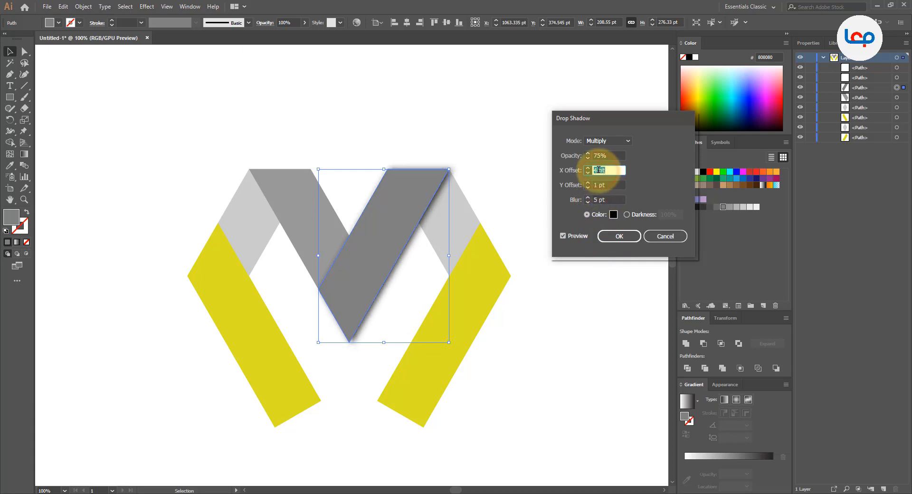
key("Down")
key("Down")
key("Down")
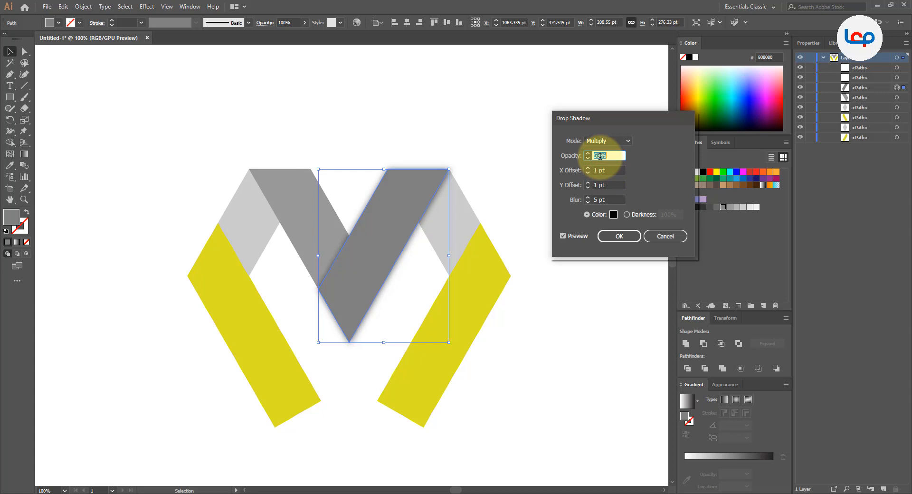
left_click(613, 236)
left_click(561, 261)
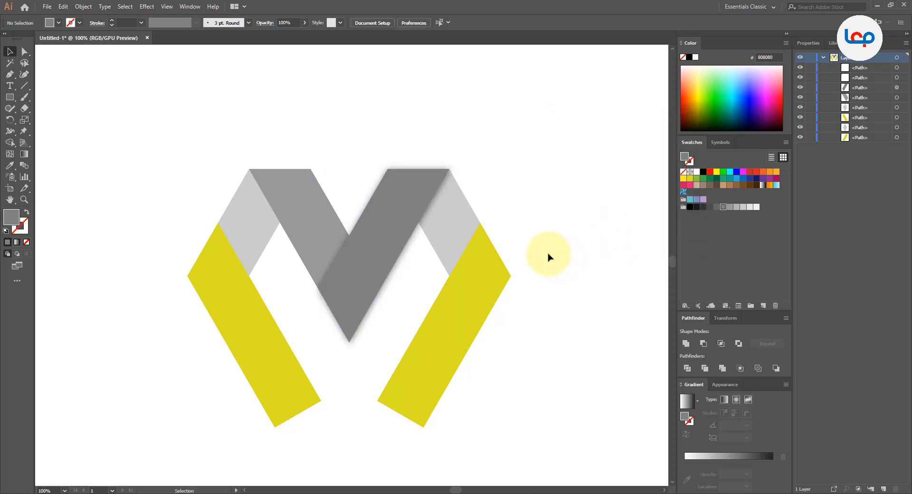
- Apply a Multiply drop shadow to the V's left arm with 47% opacity, 1 pt offsets and 5 pt blur
scroll(254, 249, "down", 1)
scroll(271, 228, "up", 2)
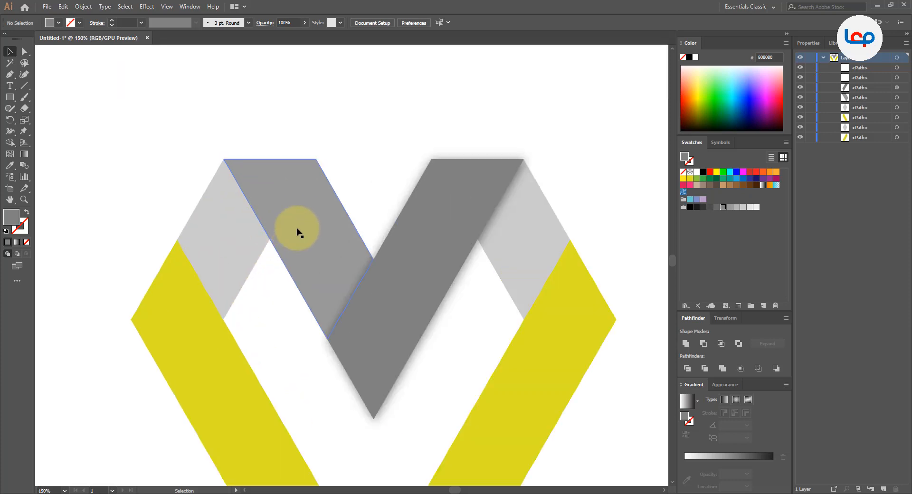
left_click(283, 223)
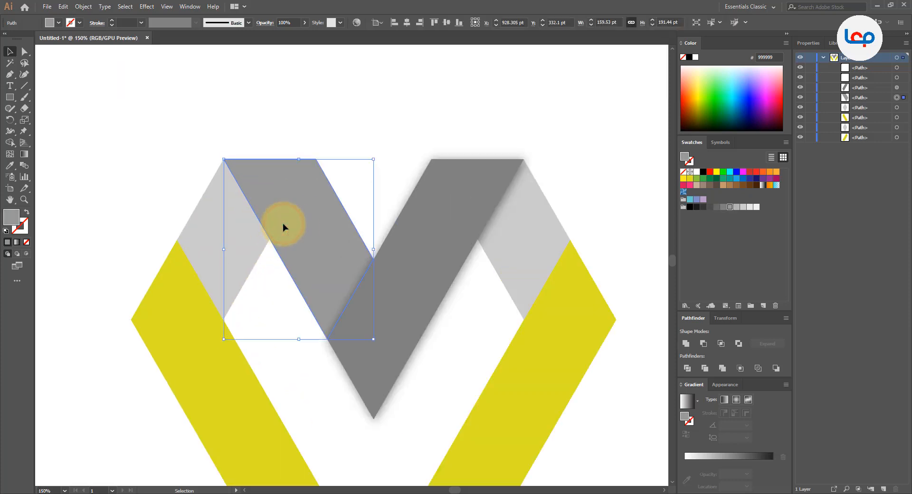
left_click(147, 6)
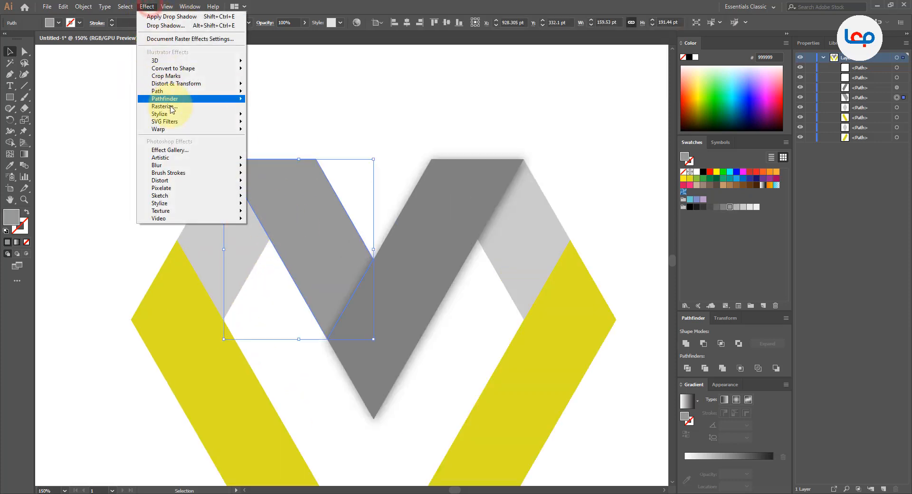
mouse_move(160, 114)
left_click(273, 116)
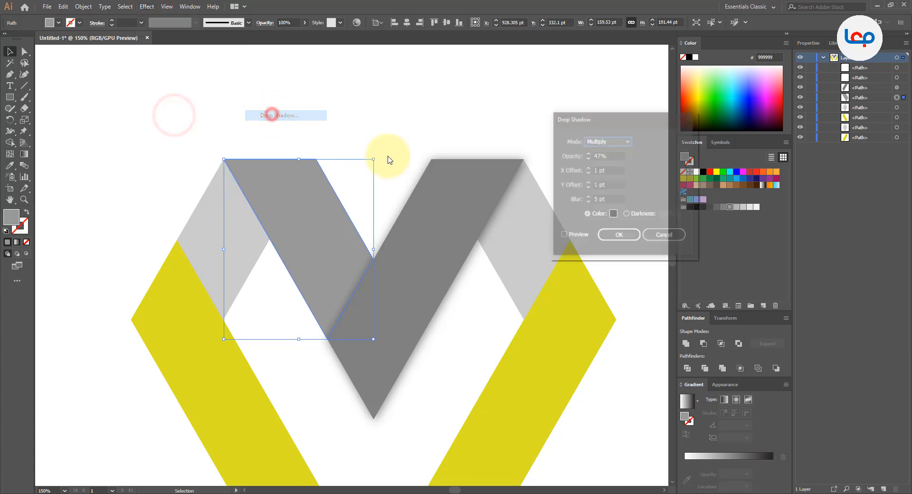
left_click(573, 237)
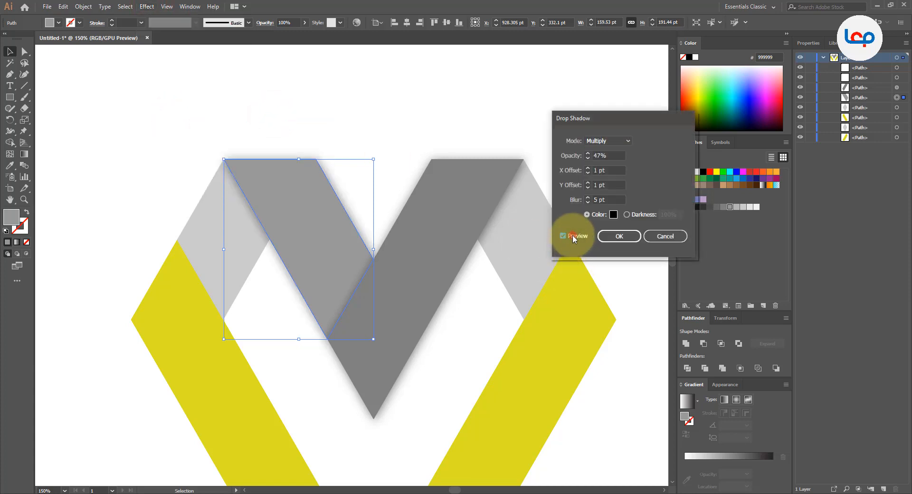
left_click(619, 236)
- Apply a drop shadow with 47% opacity, 1 pt offsets and 5 pt blur to the right yellow leg and clear the selection
scroll(381, 163, "down", 2)
scroll(501, 214, "up", 1)
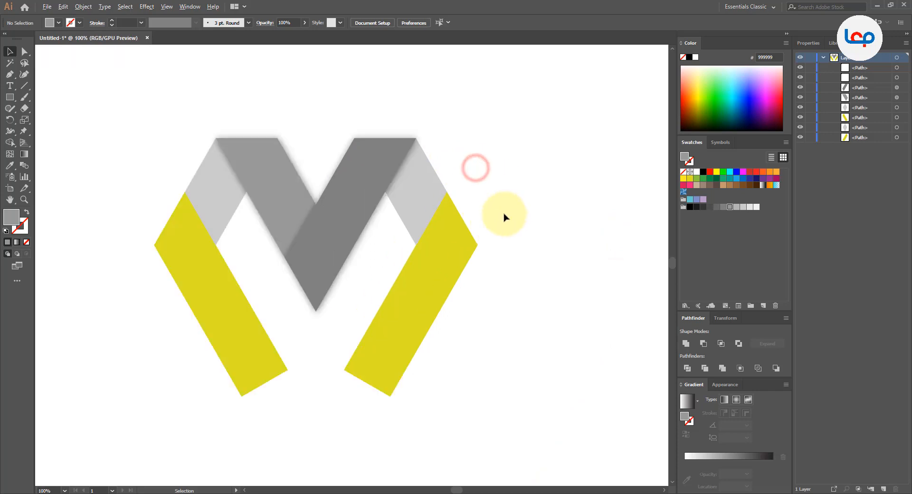
left_click(461, 247)
left_click(147, 6)
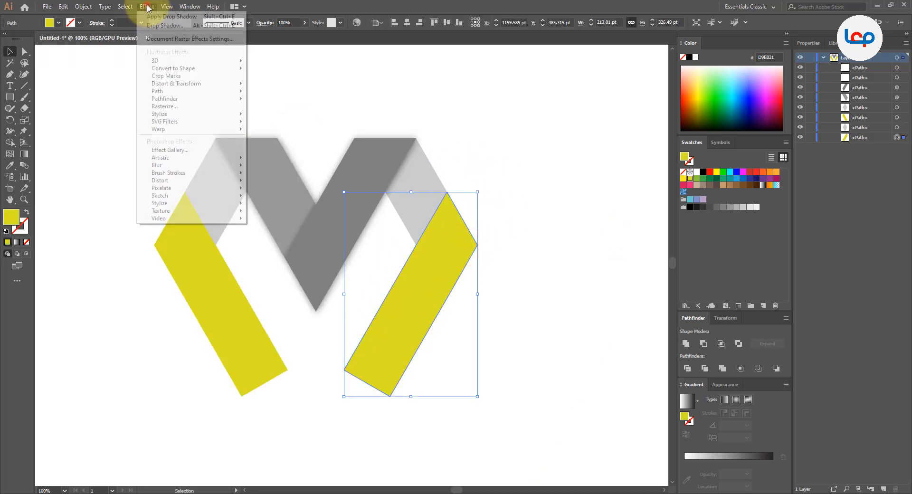
mouse_move(179, 114)
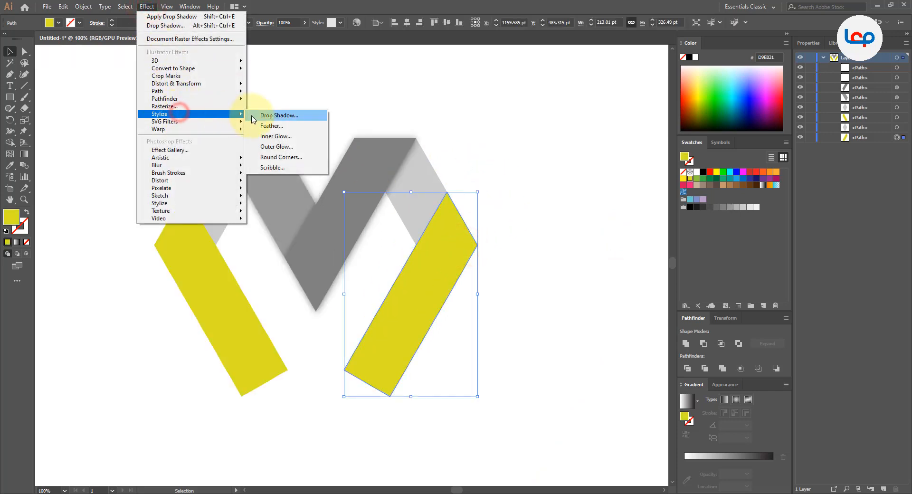
left_click(260, 115)
left_click(563, 236)
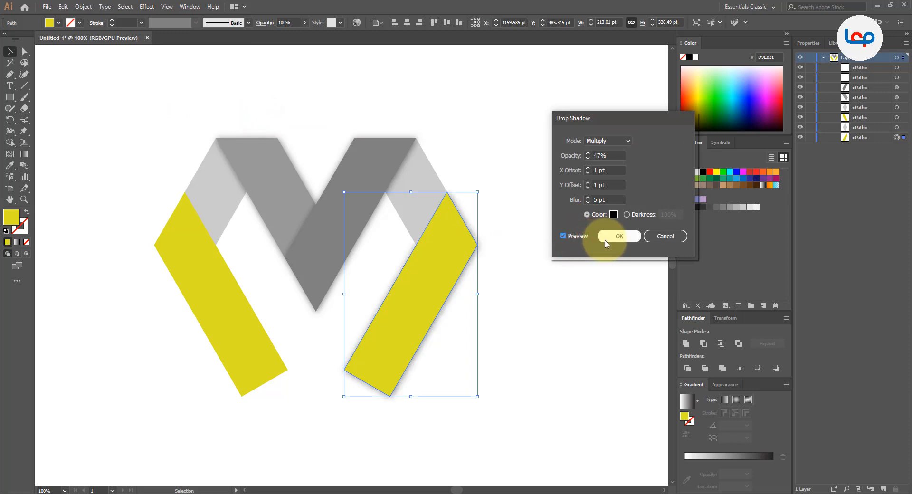
left_click(613, 236)
left_click(556, 246)
- Apply a drop shadow to the left yellow leg with the same settings as the right leg and clear the selection
key("ctrl+minus")
key("ctrl+minus")
key("ctrl+minus")
key("ctrl+plus")
key("ctrl+plus")
key("ctrl+plus")
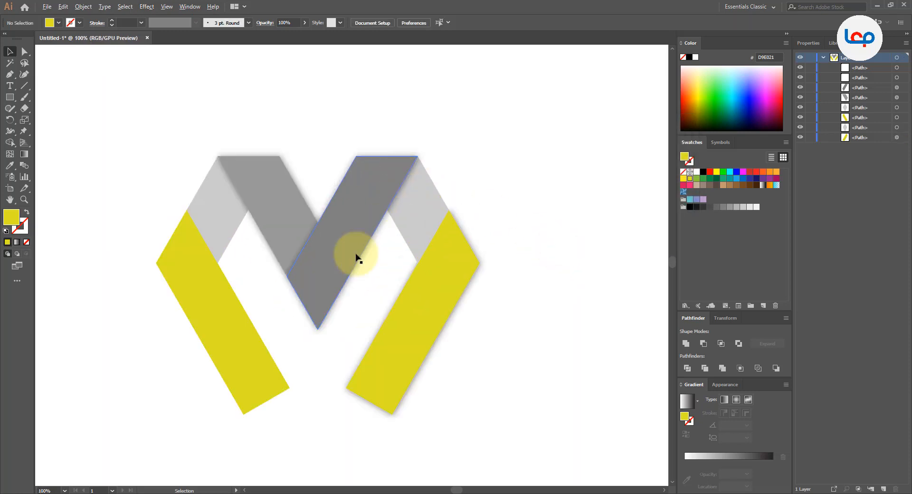
left_click(240, 307)
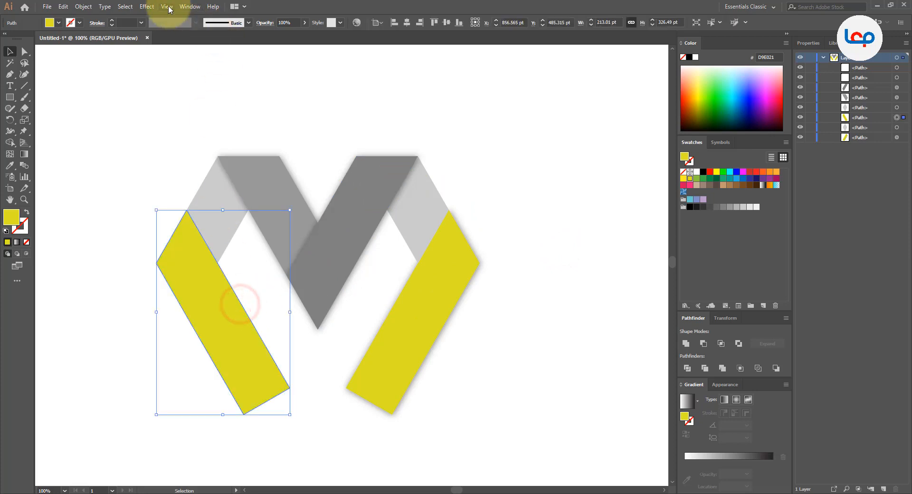
left_click(147, 6)
left_click(178, 114)
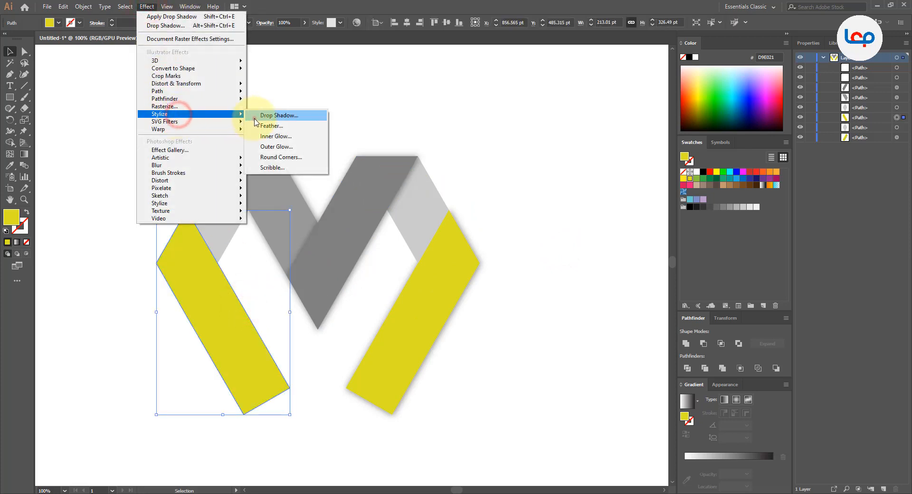
left_click(254, 119)
left_click(617, 236)
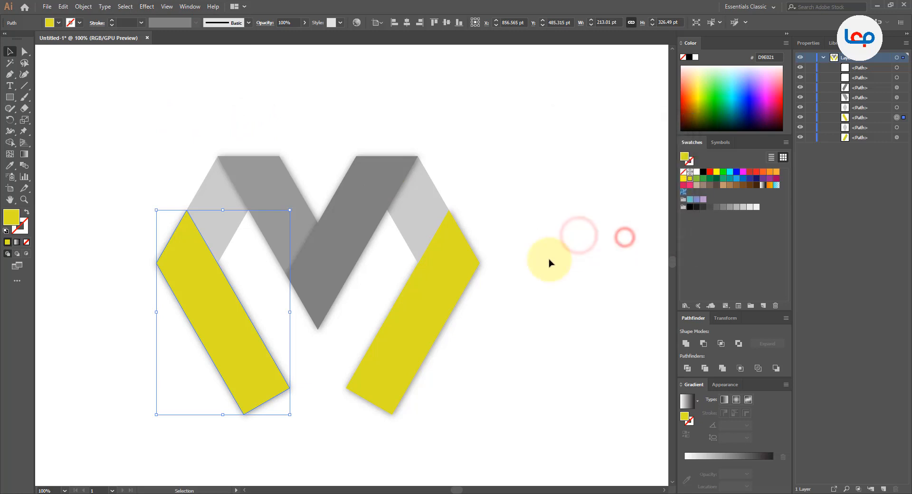
left_click(549, 259)
- Draw a thin closed triangle, about 55 by 85 pt, with the Pen tool on the left light grey fold along the yellow leg's edge
scroll(412, 221, "down", 1)
left_click(515, 223)
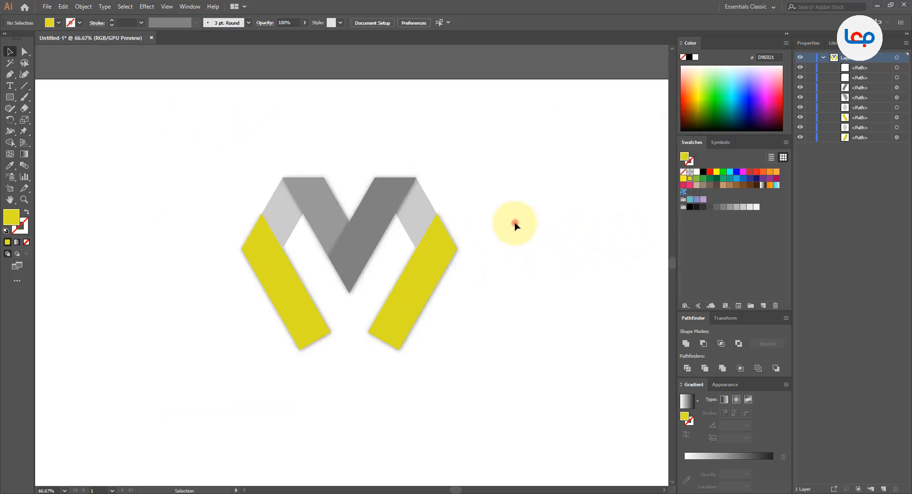
scroll(296, 199, "up", 2)
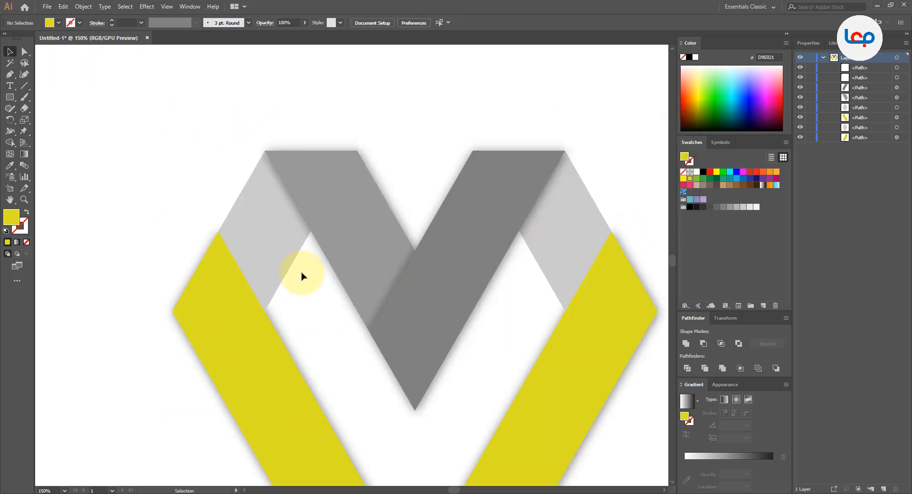
left_click(9, 74)
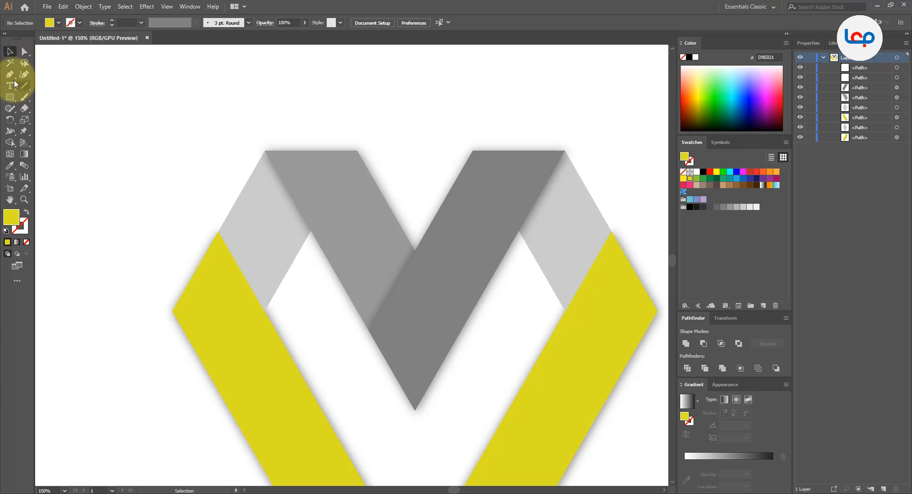
scroll(302, 308, "up", 2)
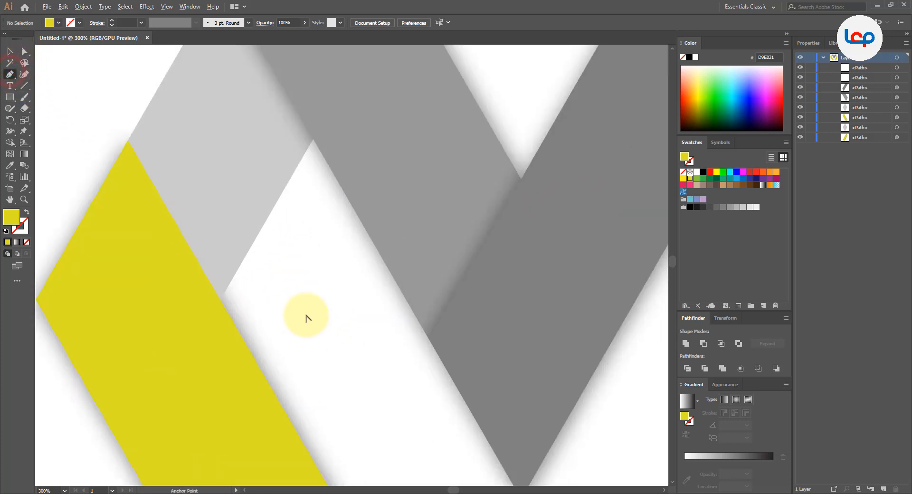
left_click(128, 140)
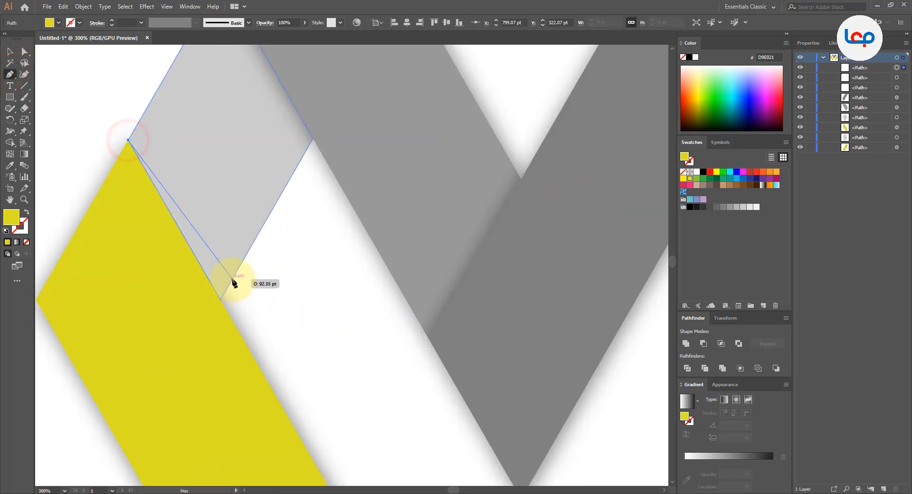
left_click(232, 279)
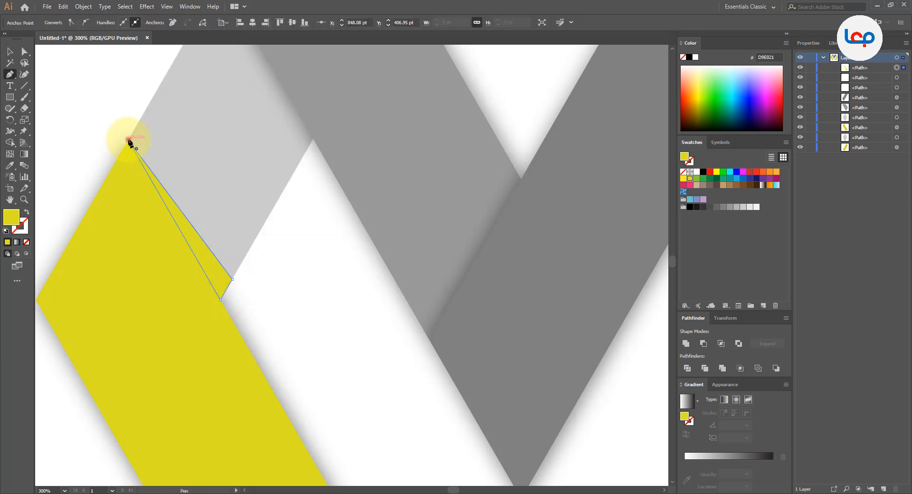
left_click(104, 94)
left_click_drag(199, 247, 241, 230)
key("ctrl+z")
- Fill the thin triangle with black 000000 at 10% opacity and clear the selection
scroll(194, 205, "down", 2)
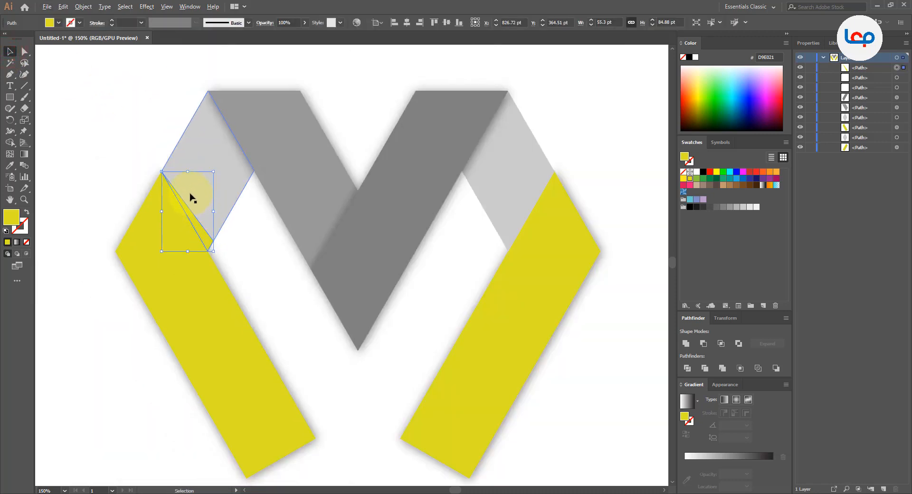
scroll(191, 198, "up", 1)
left_click(702, 173)
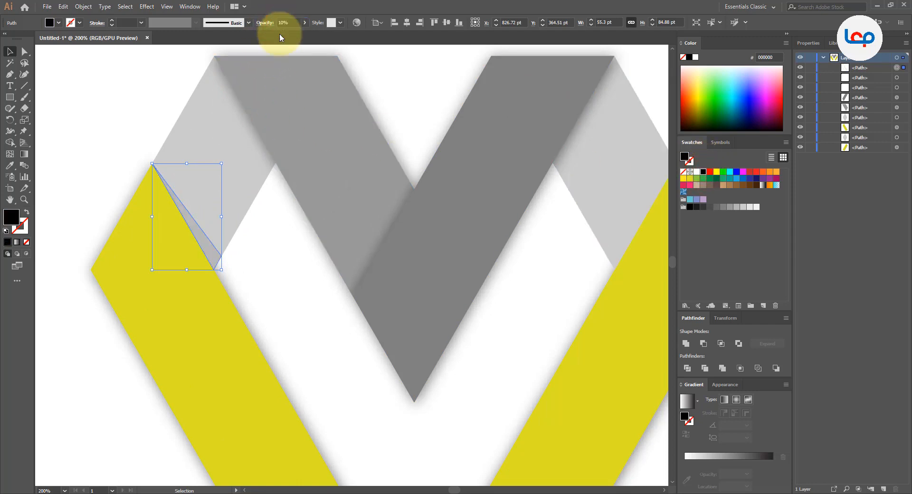
left_click(153, 97)
- Create a copy of the shadow triangle reflected about the vertical axis and place it on the right light grey fold along the yellow leg
scroll(261, 304, "down", 3)
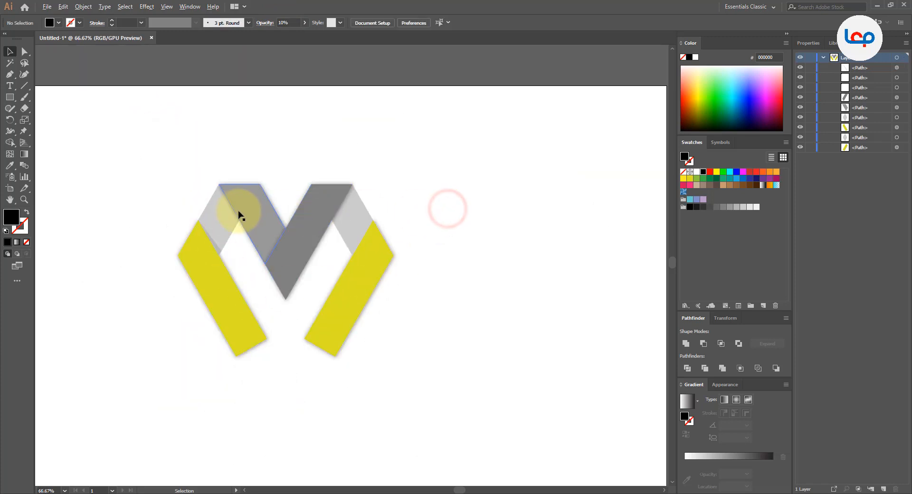
scroll(236, 209, "up", 2)
right_click(194, 303)
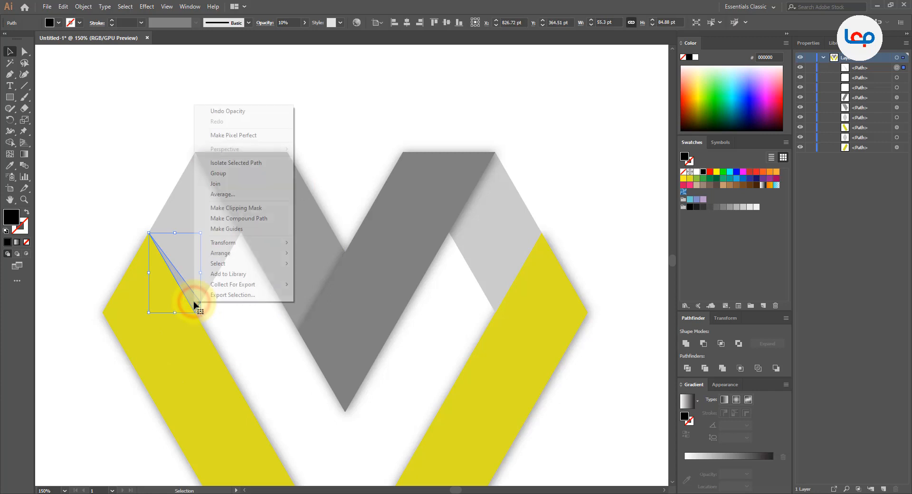
left_click(258, 243)
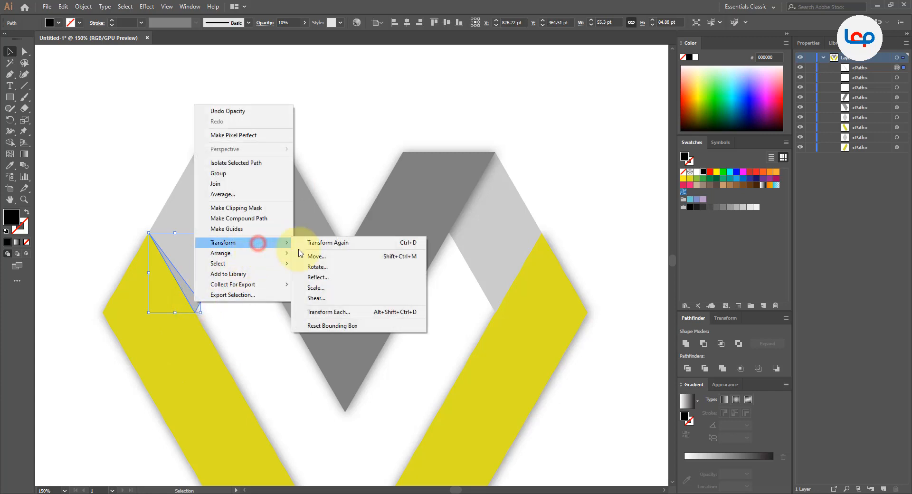
left_click(335, 277)
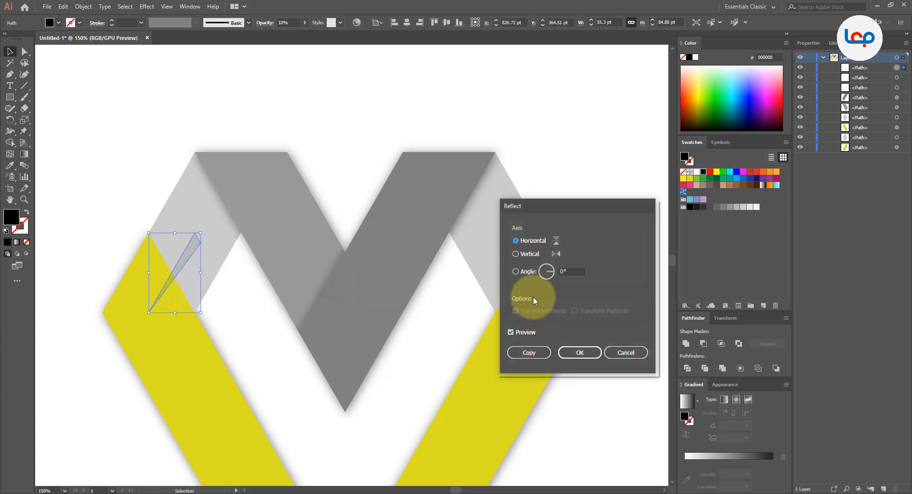
left_click(528, 254)
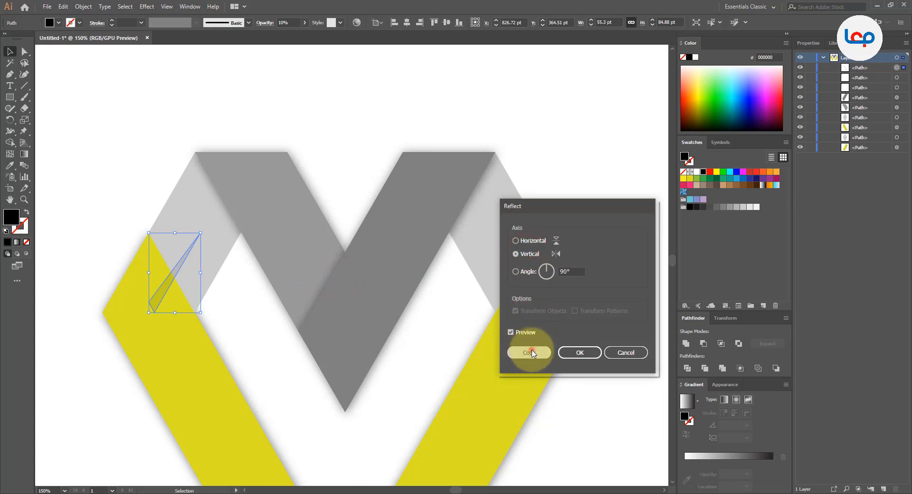
left_click(531, 352)
left_click_drag(168, 277, 509, 278)
left_click(567, 197)
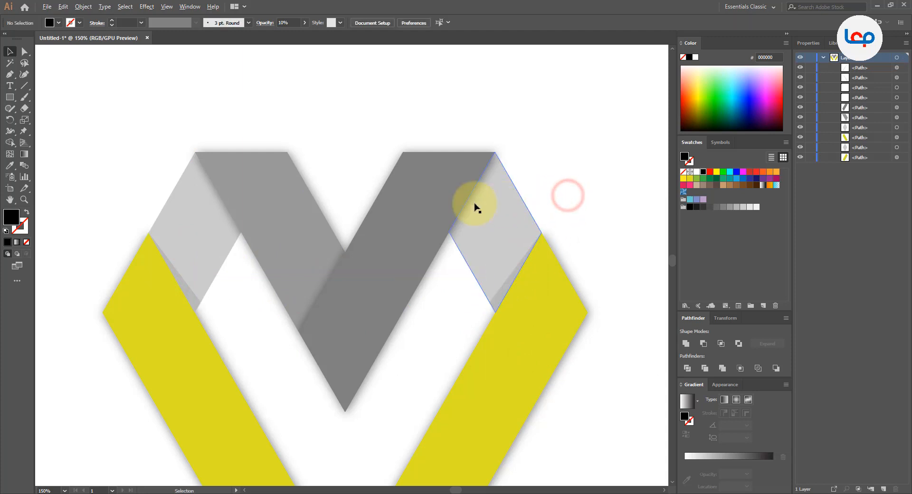
- Set the opacity of both fold shadow triangles to 20% and clear the selection
key("ctrl+minus")
key("ctrl+minus")
key("ctrl+minus")
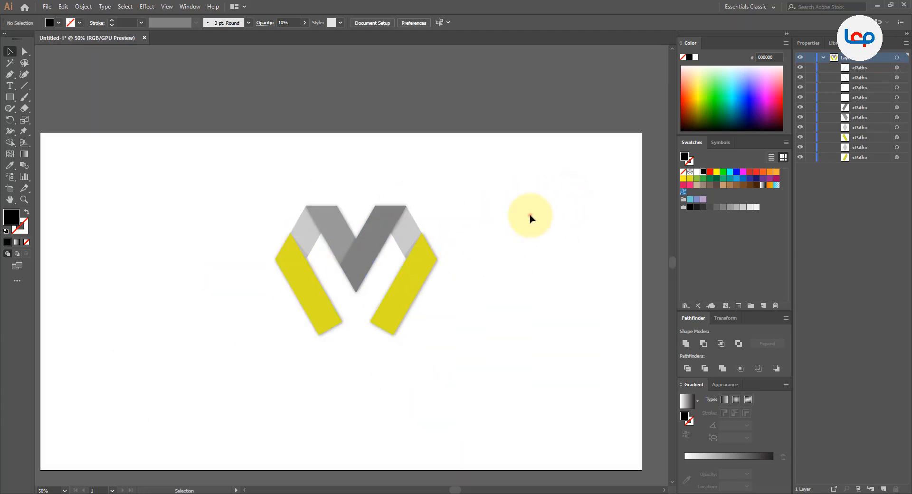
scroll(405, 244, "up", 3)
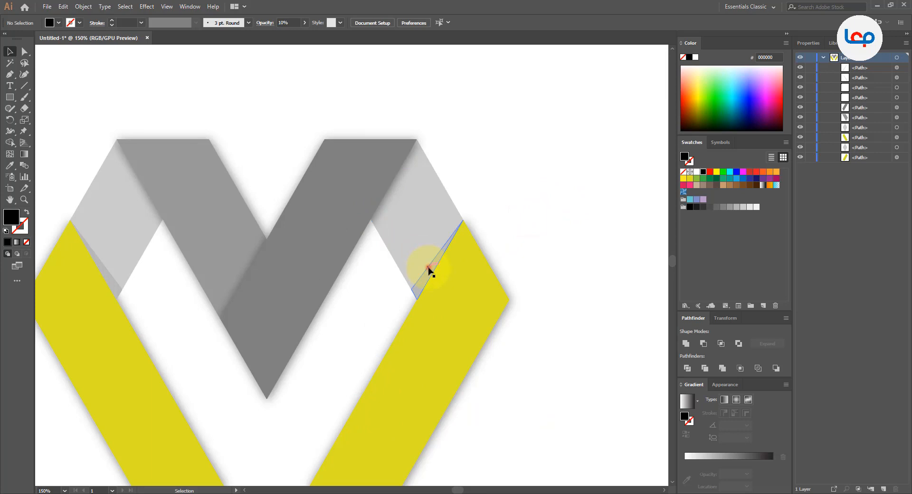
left_click(429, 270)
left_click(113, 281, "shift")
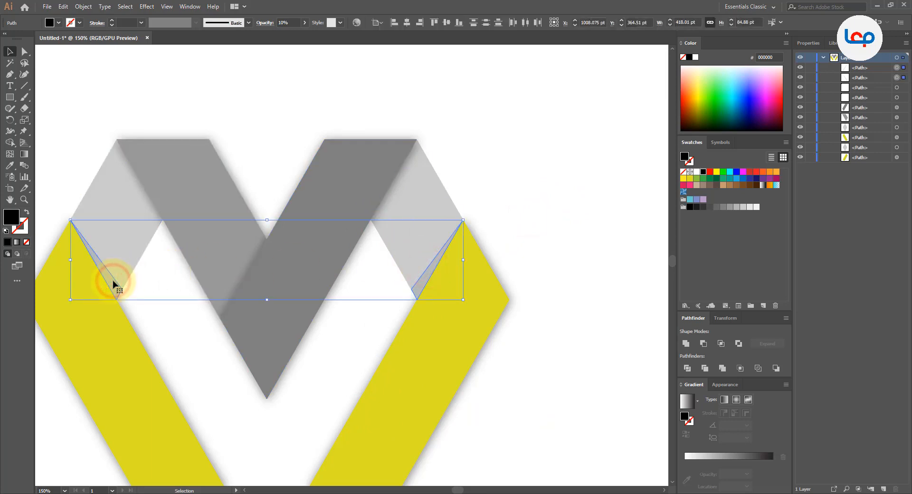
left_click(283, 22)
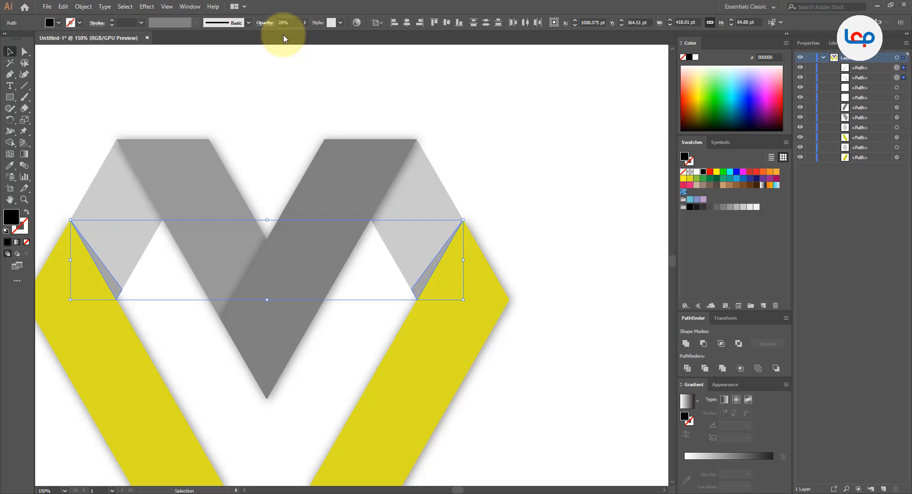
left_click(517, 174)
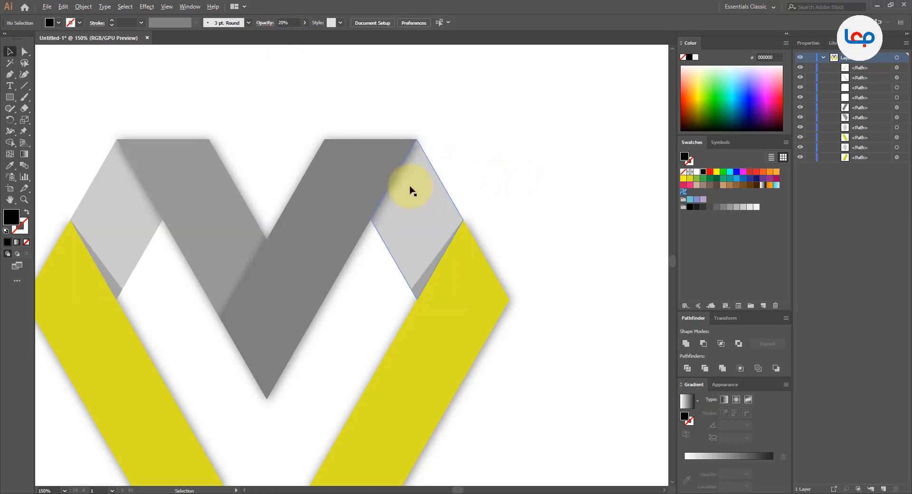
- Remove the drop shadow from the dark grey diagonal bar and clear the selection
scroll(409, 187, "down", 2)
scroll(470, 200, "down", 1)
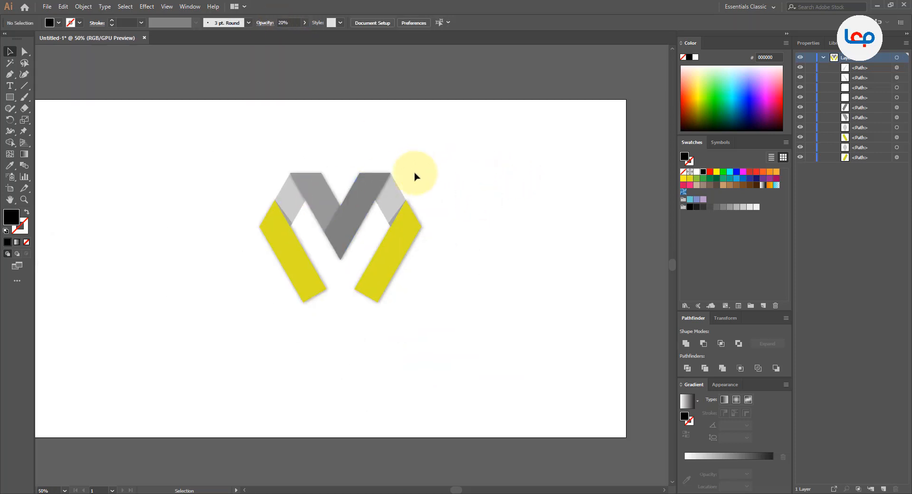
scroll(408, 178, "up", 2)
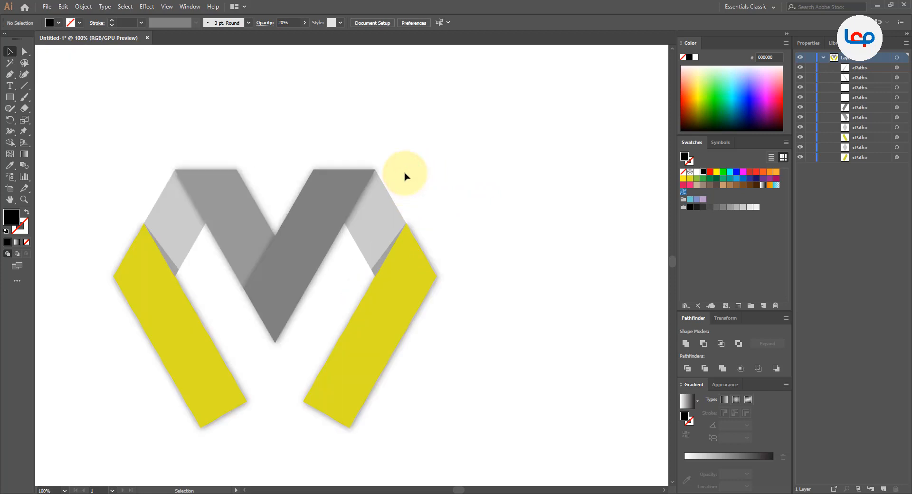
left_click(354, 174)
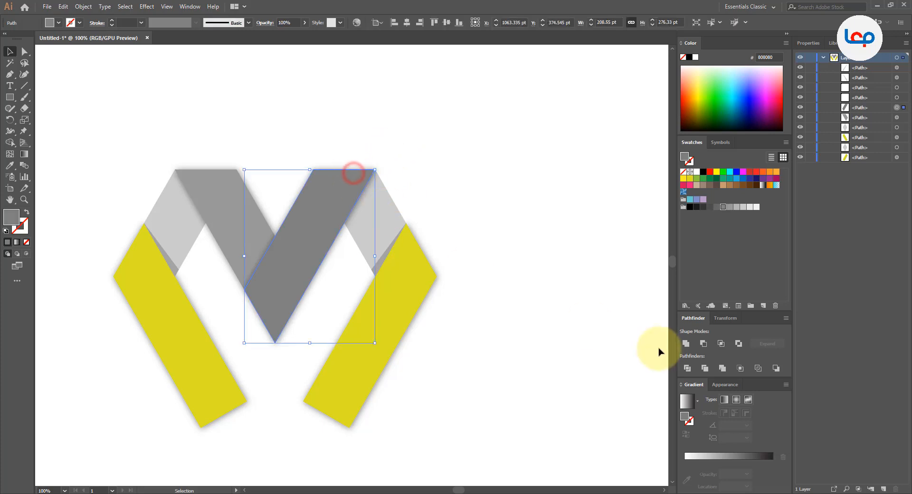
left_click(725, 385)
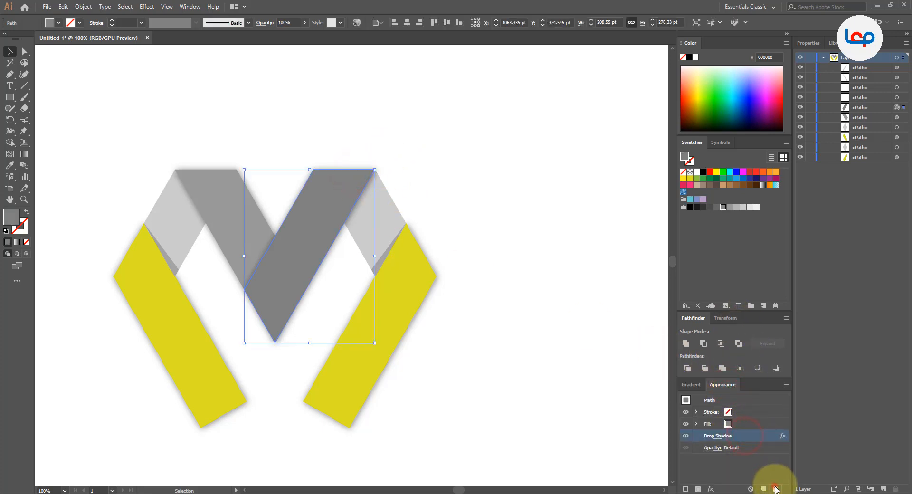
left_click(775, 489)
left_click(514, 420)
- Delete the drop shadow effect of the right yellow leg and deselect it
left_click(402, 321)
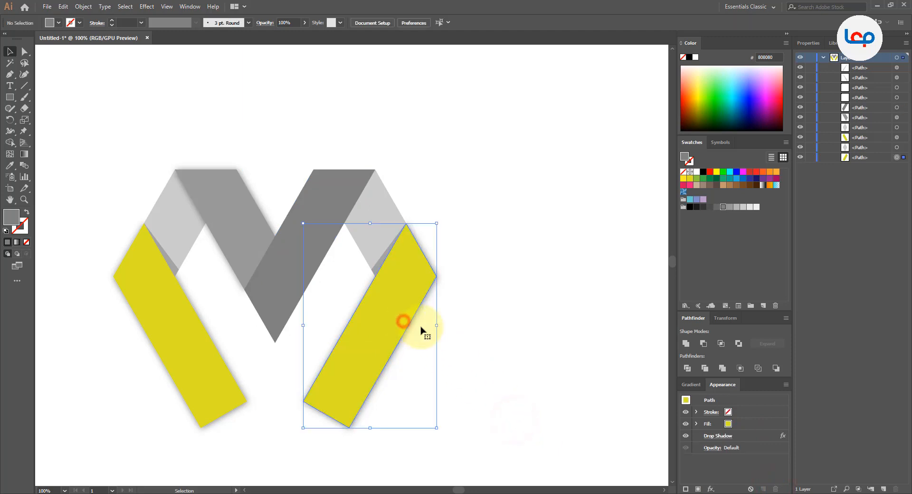
left_click(751, 436)
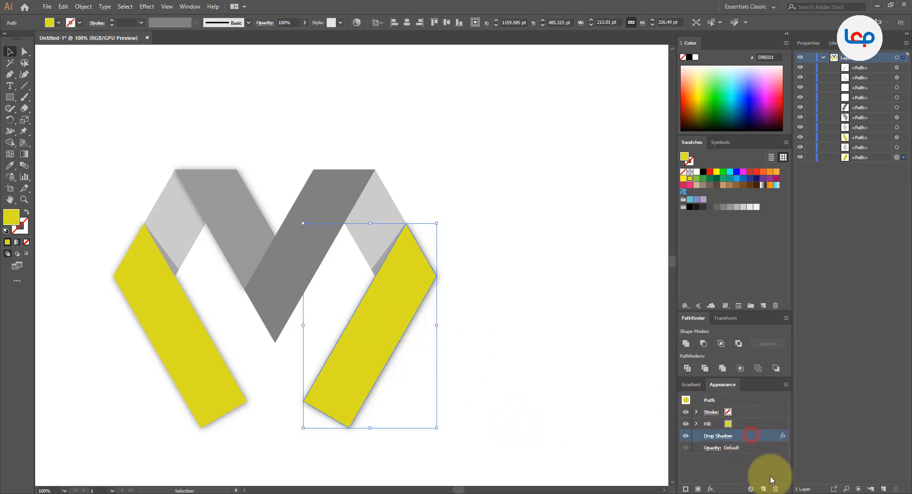
left_click(776, 489)
left_click(479, 390)
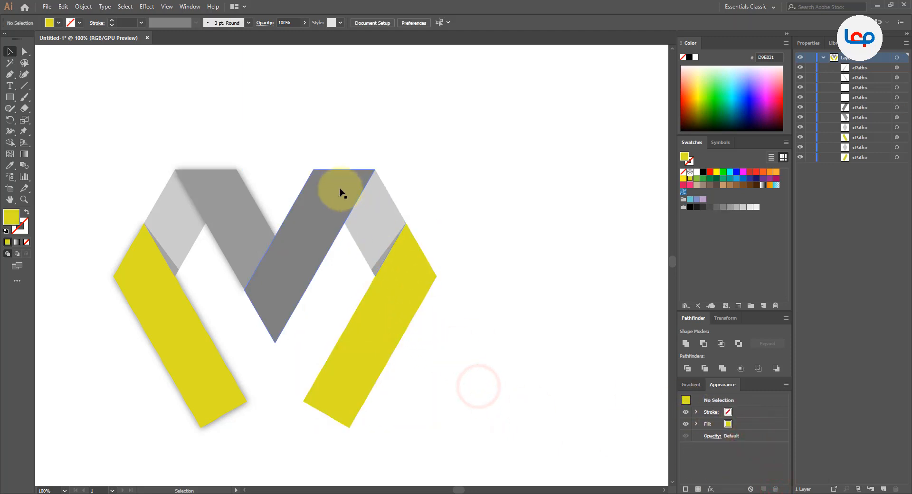
- Delete the drop shadow effect of the medium grey bar on the left half of the M and deselect it
left_click(361, 217)
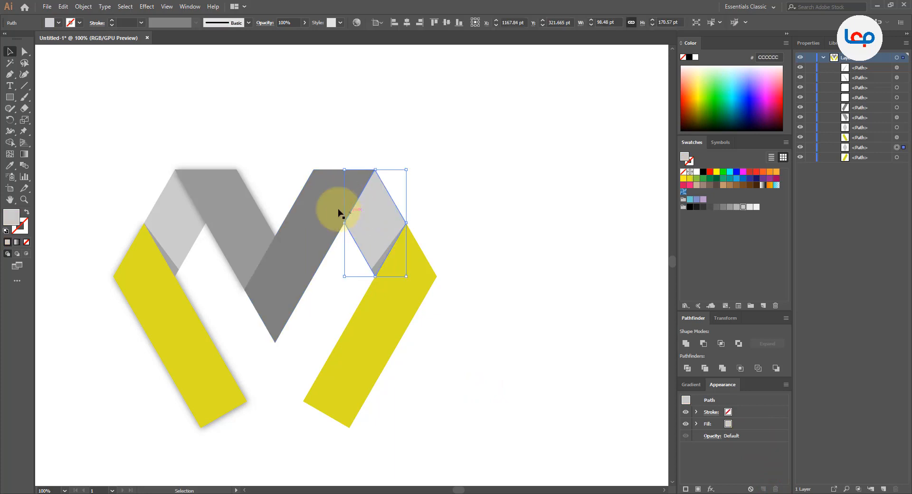
left_click(229, 199)
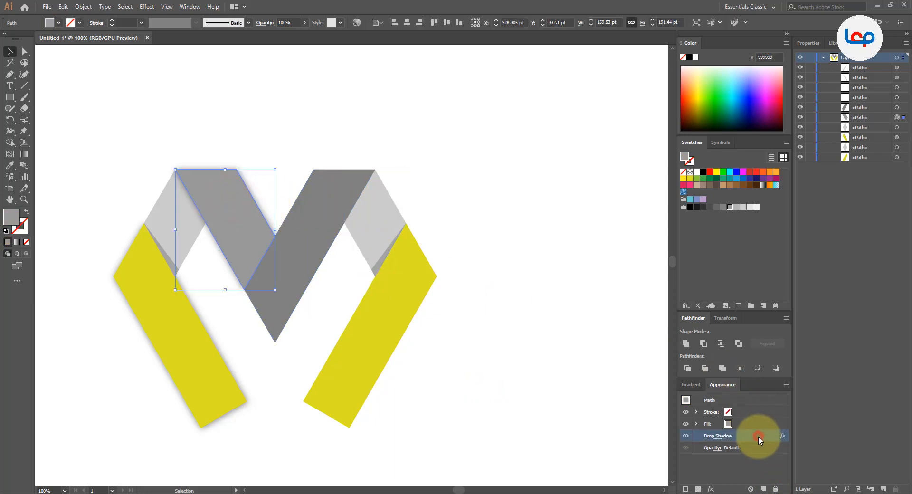
left_click(775, 489)
left_click(521, 348)
- Remove the drop shadow from the left yellow leg and clear the selection
left_click(181, 234)
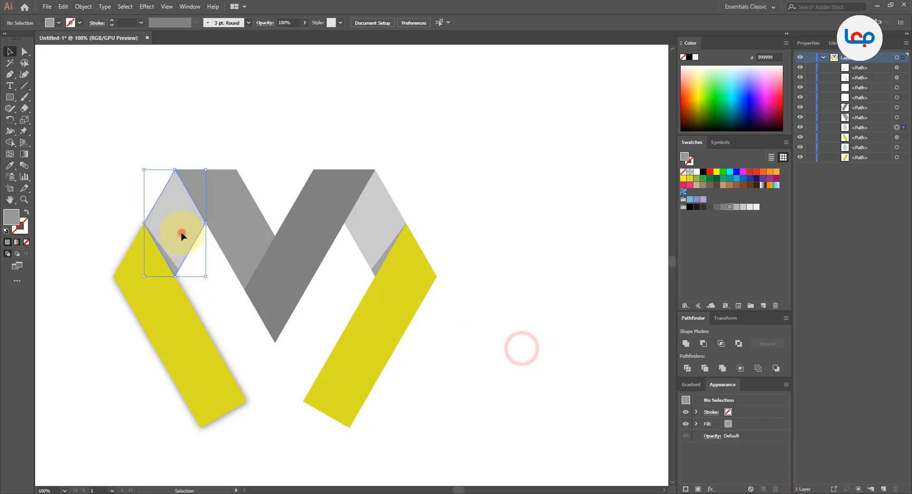
left_click(166, 312)
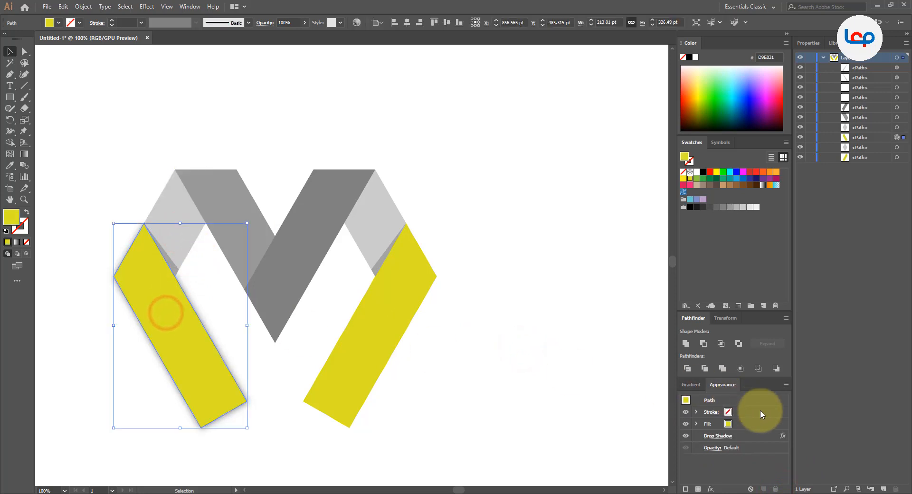
left_click(753, 435)
left_click(775, 488)
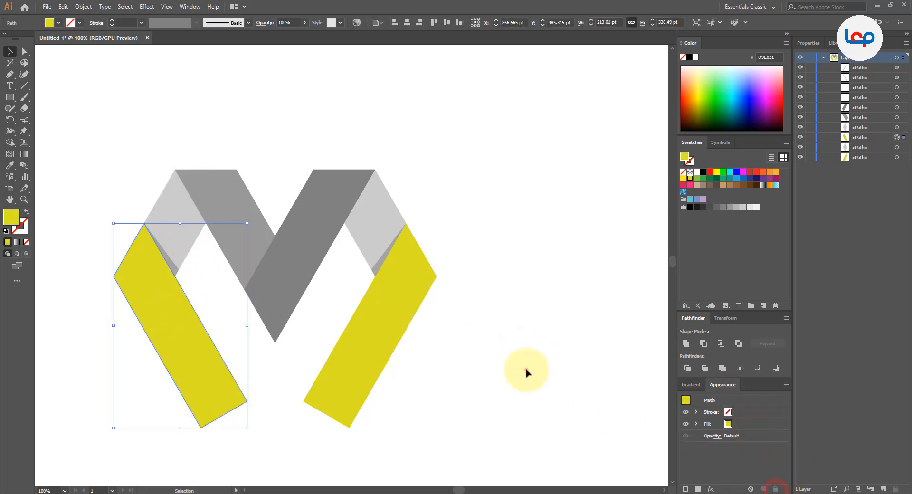
left_click(525, 372)
- Try lighter fills on the centre bars: 999999 on the dark grey bar and B3B3B3 on the medium grey bar
key("ctrl+minus")
left_click(491, 319)
scroll(374, 237, "down", 1)
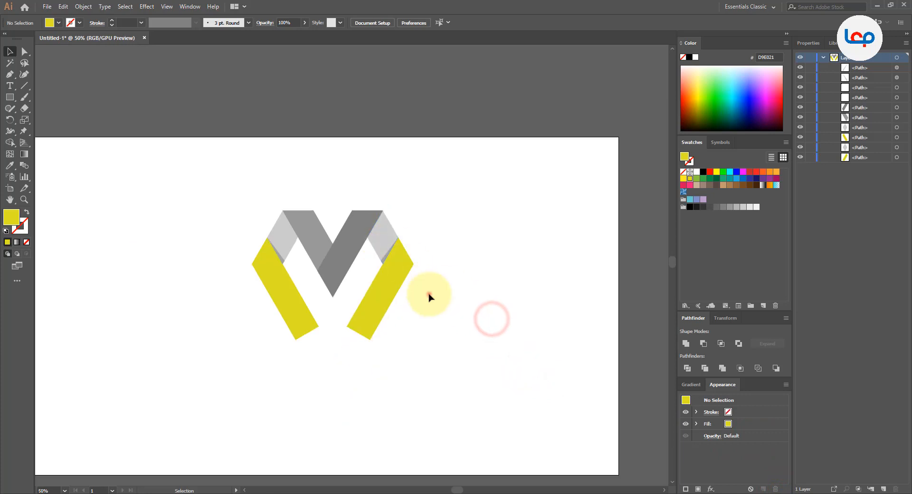
left_click(428, 295)
scroll(354, 360, "up", 1)
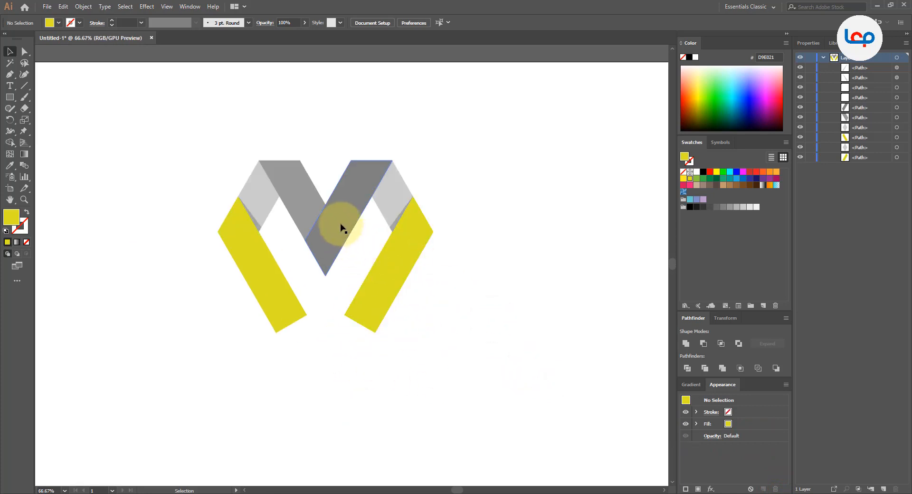
left_click(345, 198)
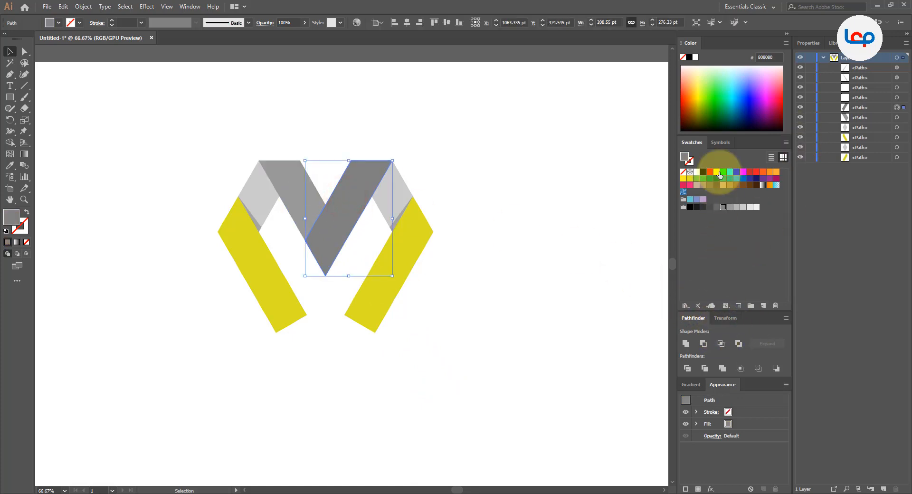
left_click(730, 207)
left_click(505, 218)
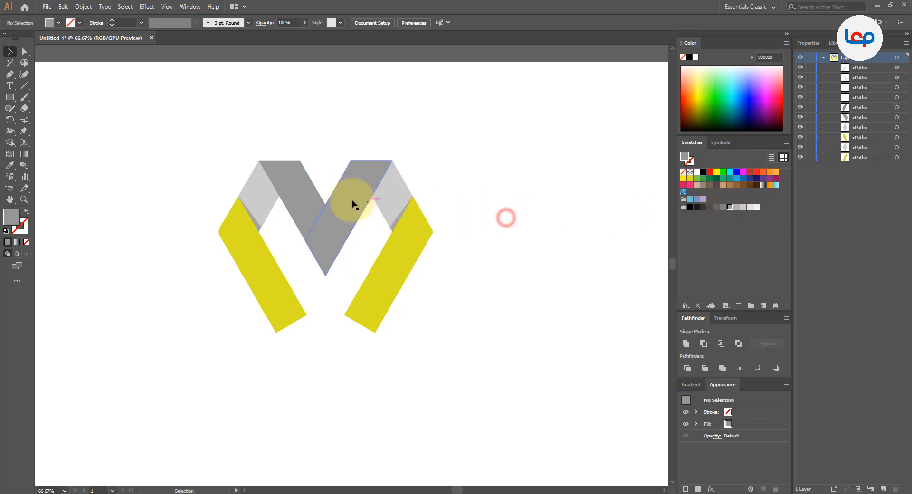
left_click(305, 192)
left_click(736, 207)
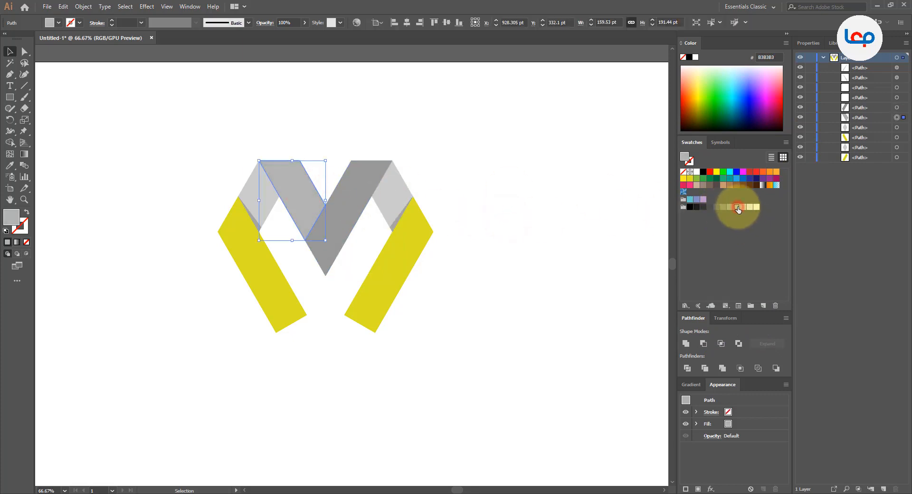
left_click(594, 224)
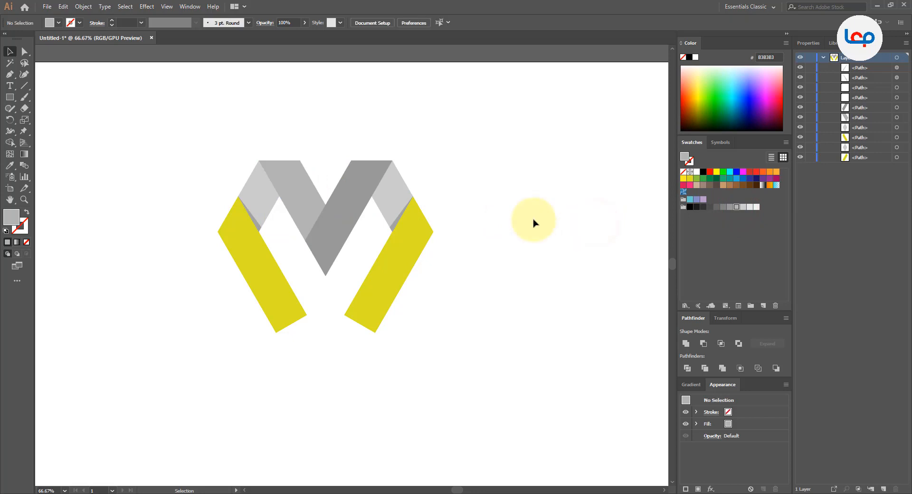
- Undo the last two fill changes on the centre bars and clear the selection
scroll(359, 151, "up", 1)
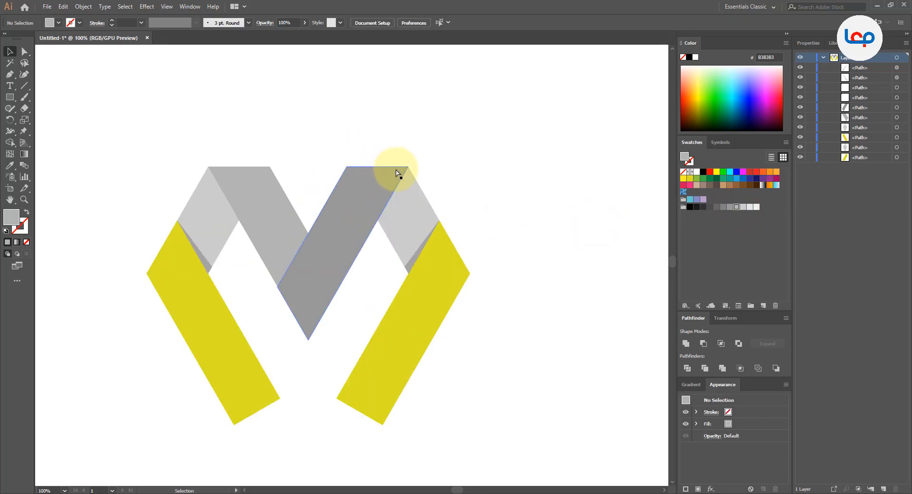
key("ctrl+z")
key("ctrl+z")
left_click(479, 165)
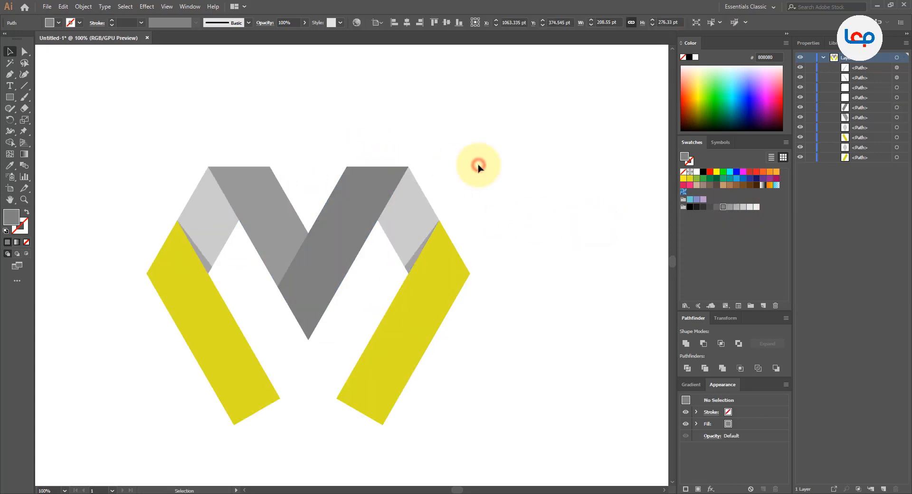
- Select all the logo pieces, including the shadow triangles, and group them
left_click_drag(528, 145, 191, 365)
scroll(340, 200, "down", 2)
right_click(346, 204)
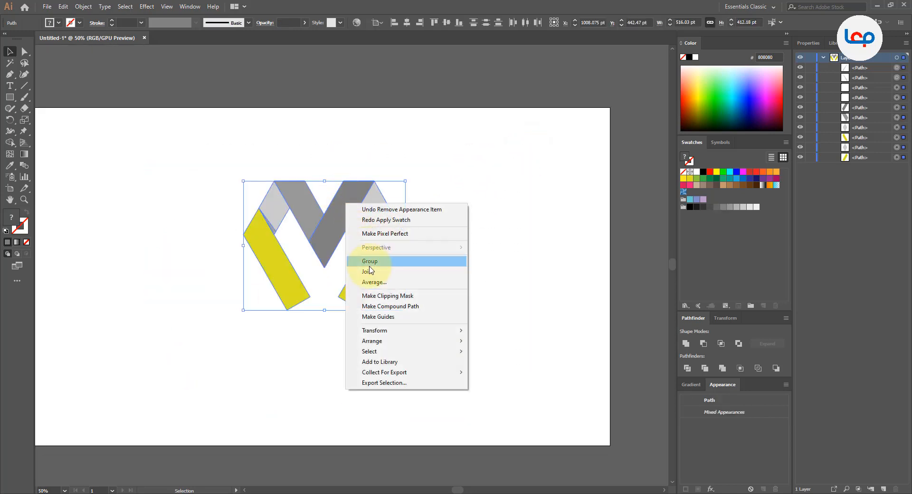
left_click(372, 266)
- Centre the logo group horizontally and vertically on the artboard, enlarge it proportionally about its centre, and deselect it
scroll(452, 242, "down", 1)
scroll(441, 238, "up", 1)
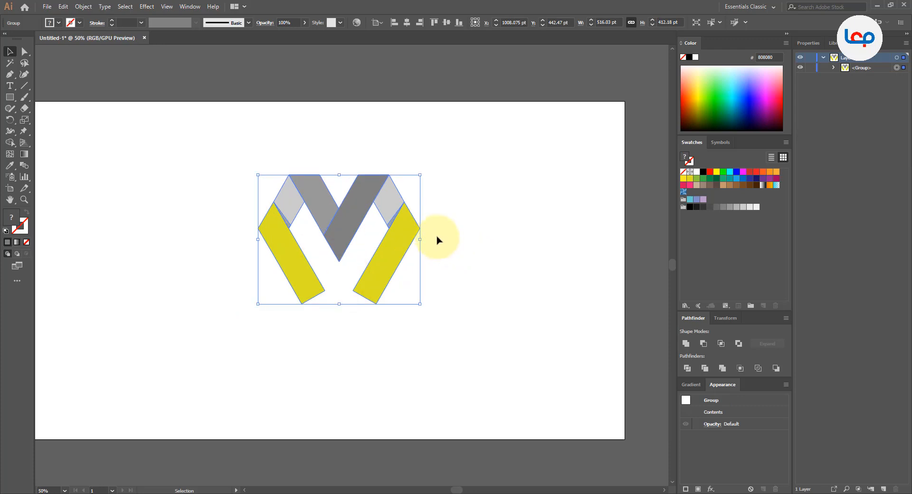
left_click(407, 22)
left_click(445, 22)
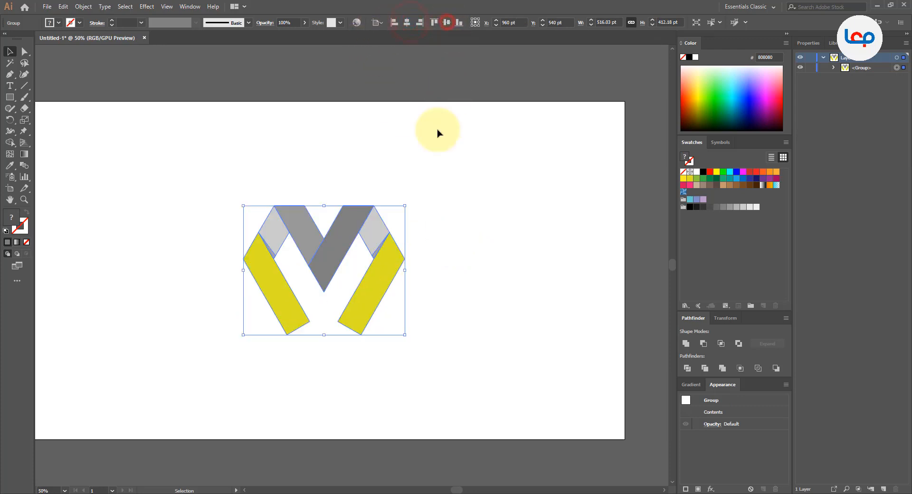
left_click_drag(405, 204, 438, 179)
left_click(464, 189)
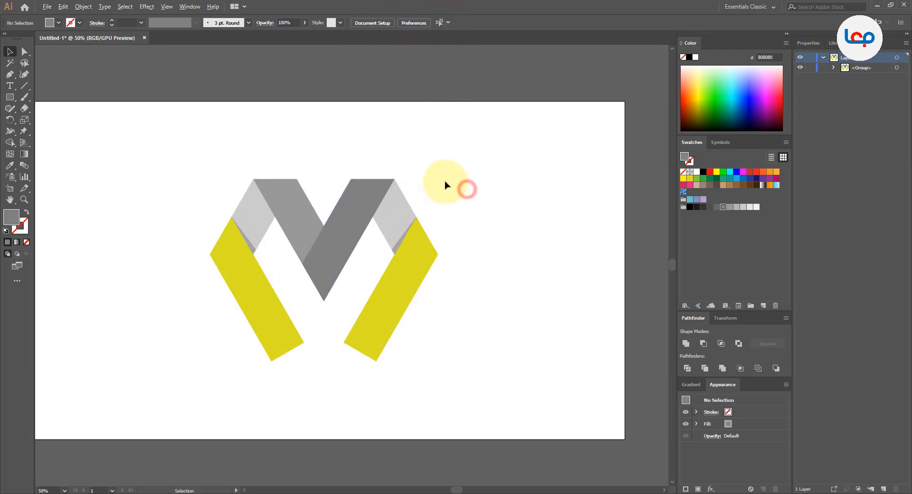
scroll(443, 187, "down", 1)
scroll(445, 184, "up", 1)
scroll(446, 184, "down", 1)
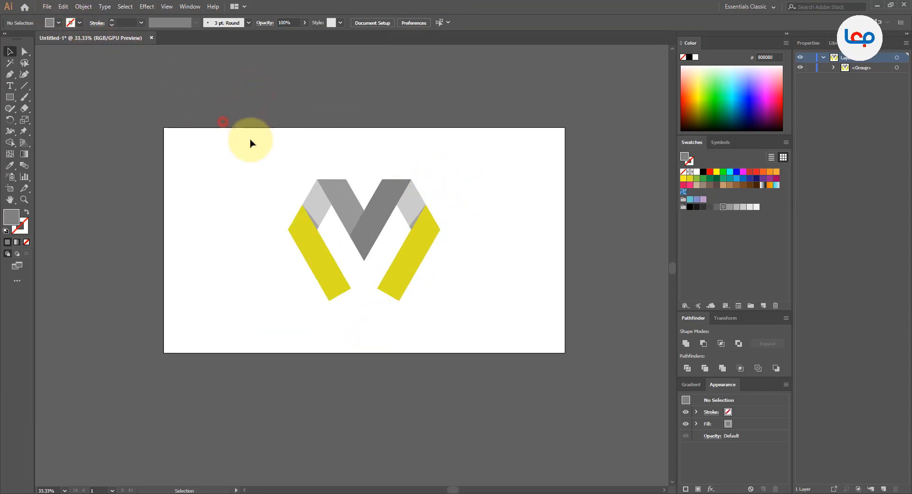
scroll(386, 187, "up", 2)
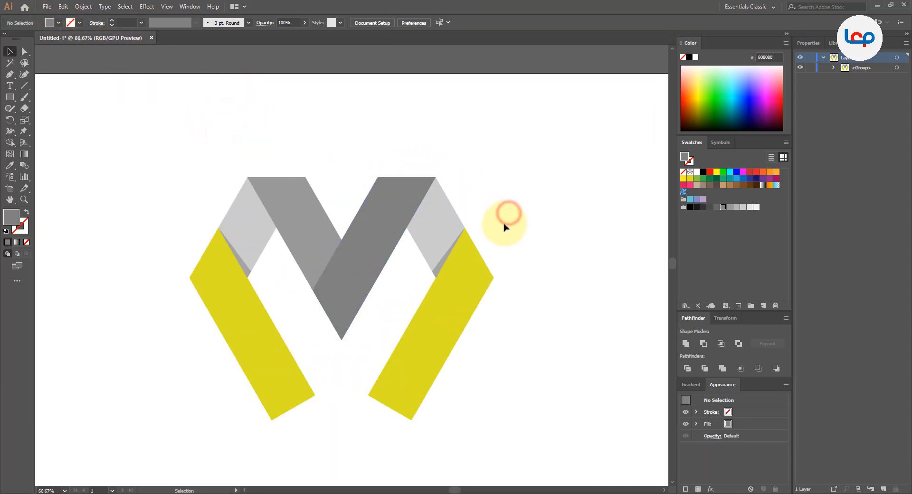
left_click(541, 346)
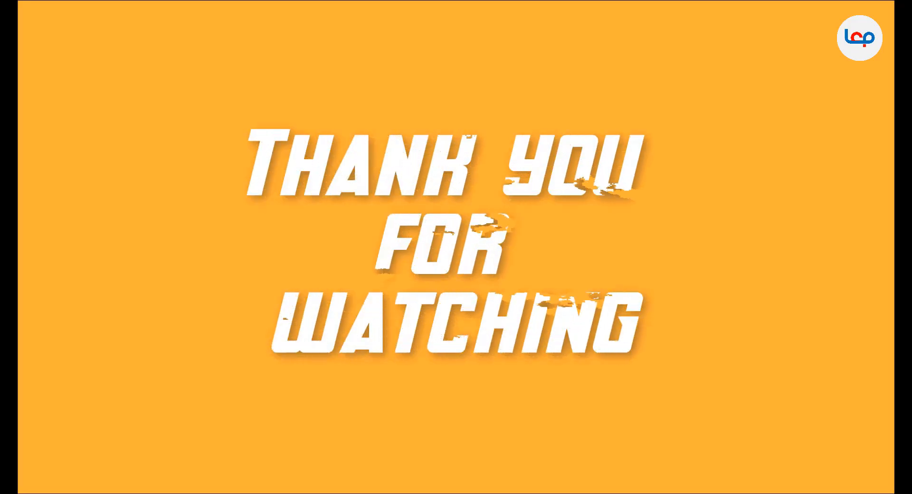